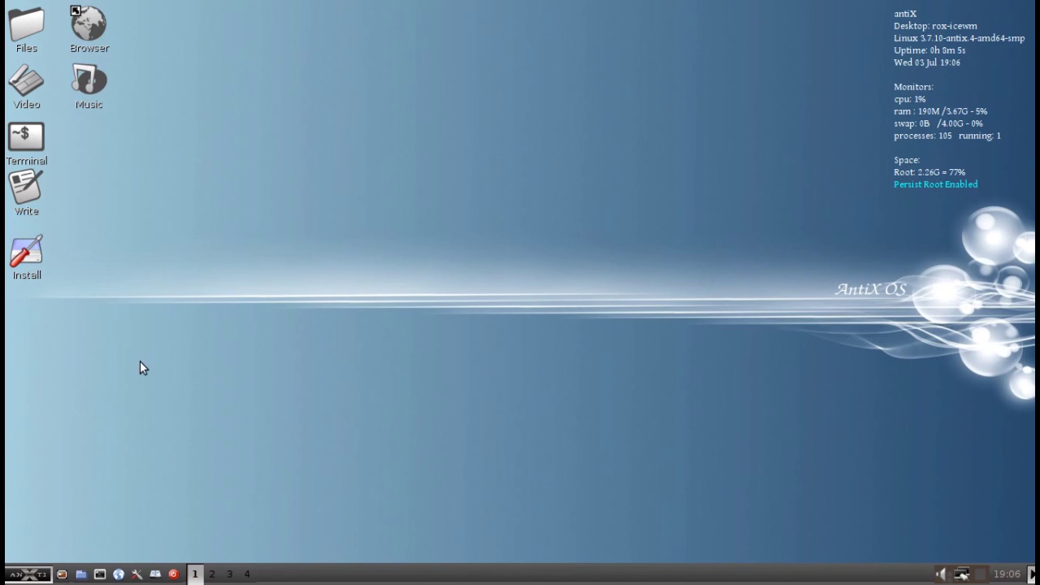
- Browse the start menu's submenus, then close the menus without launching anything
{"action": "left_click", "coordinate": [24, 574]}
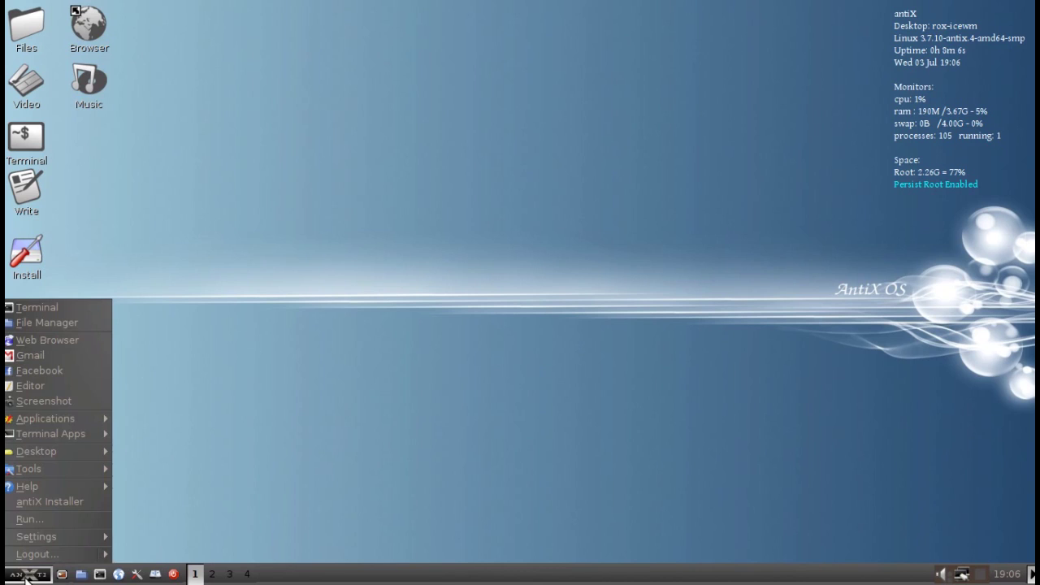
{"action": "mouse_move", "coordinate": [36, 463]}
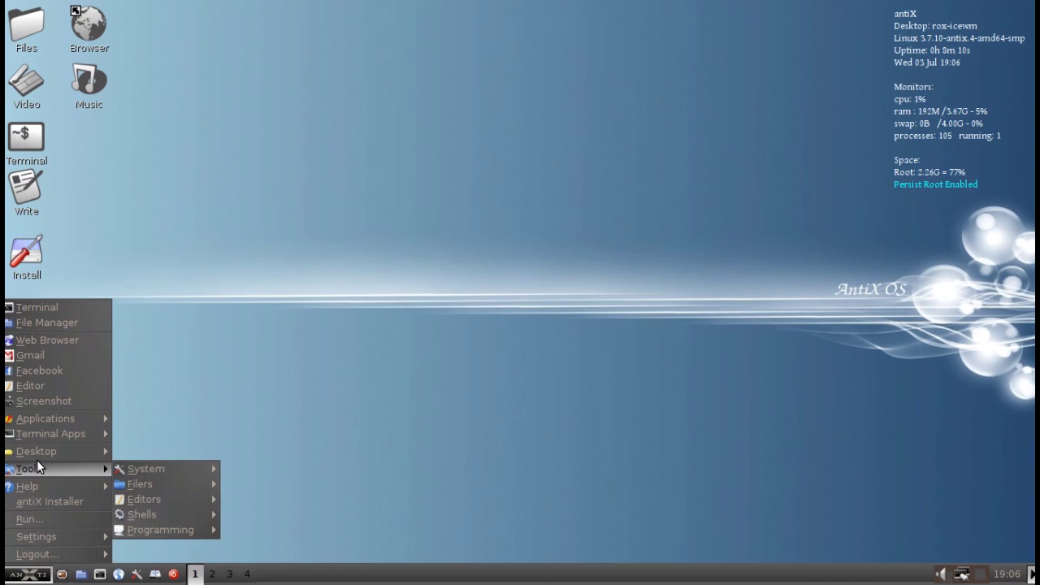
{"action": "mouse_move", "coordinate": [44, 446]}
{"action": "mouse_move", "coordinate": [54, 417]}
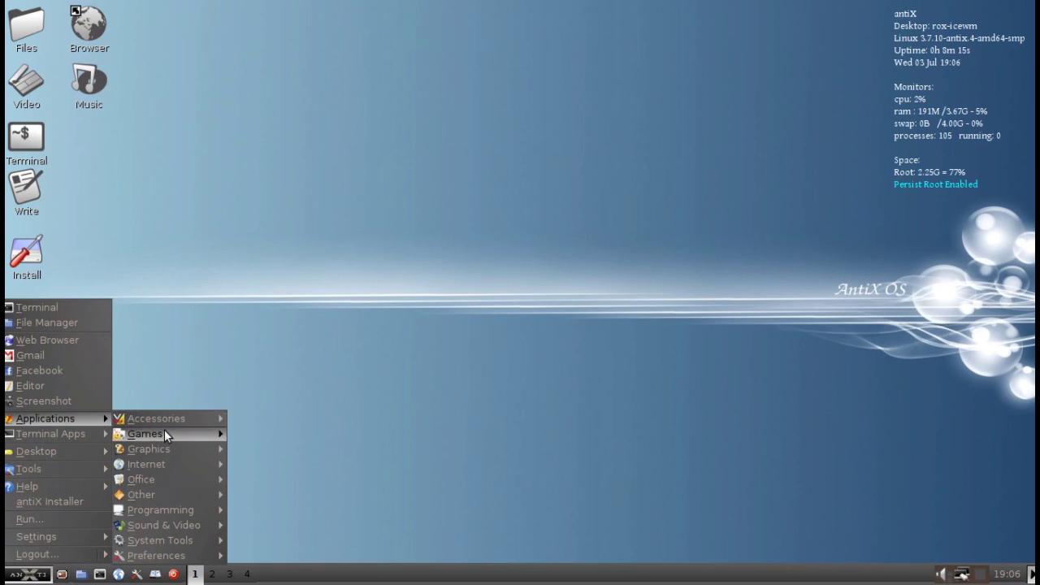
{"action": "mouse_move", "coordinate": [183, 524]}
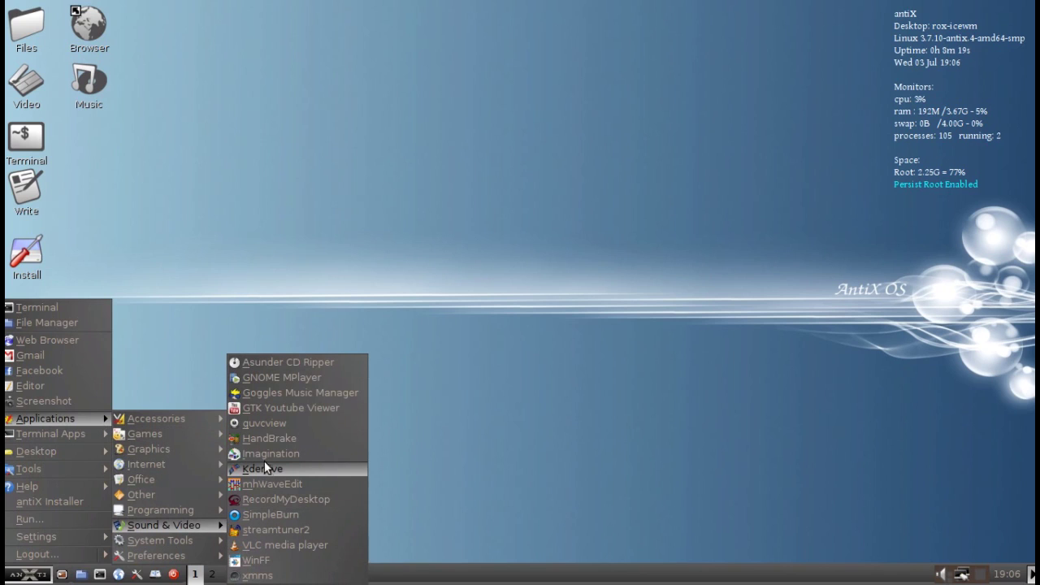
{"action": "left_click", "coordinate": [524, 386]}
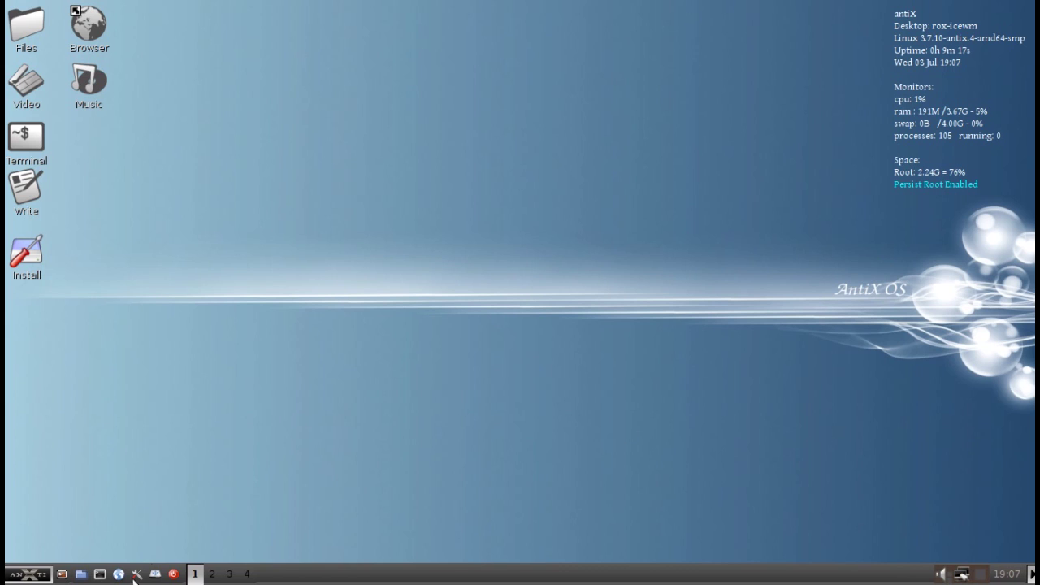
- Open the antiX Control Center, look through its Live and Disks tools, then close it
{"action": "left_click", "coordinate": [136, 574]}
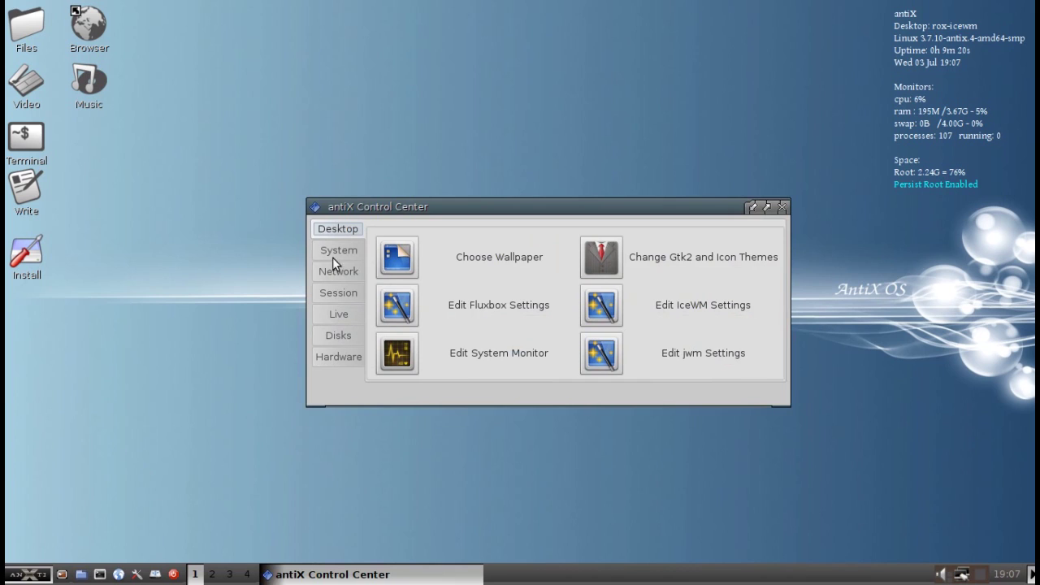
{"action": "left_click", "coordinate": [331, 316]}
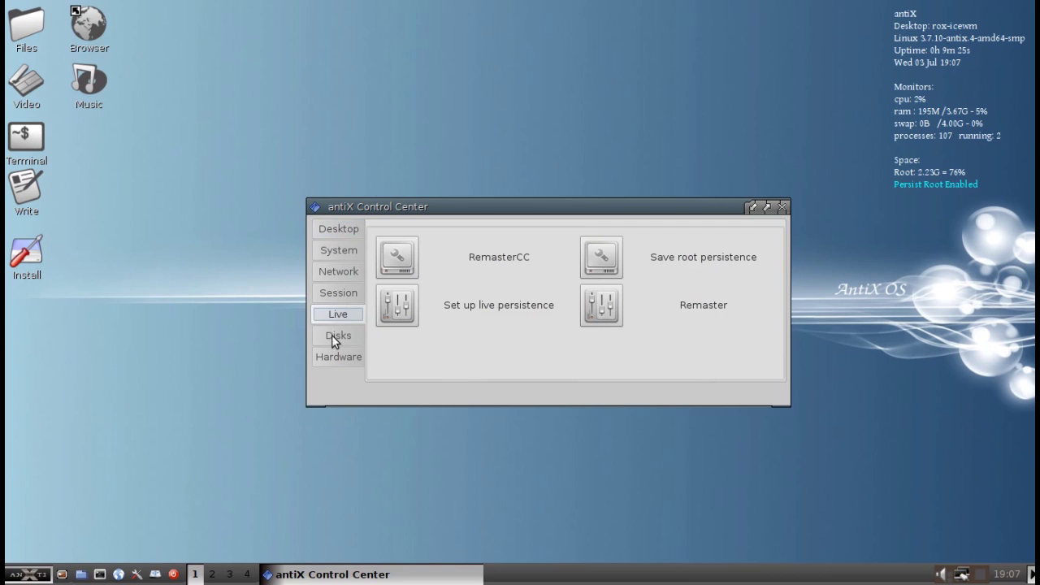
{"action": "left_click", "coordinate": [339, 334]}
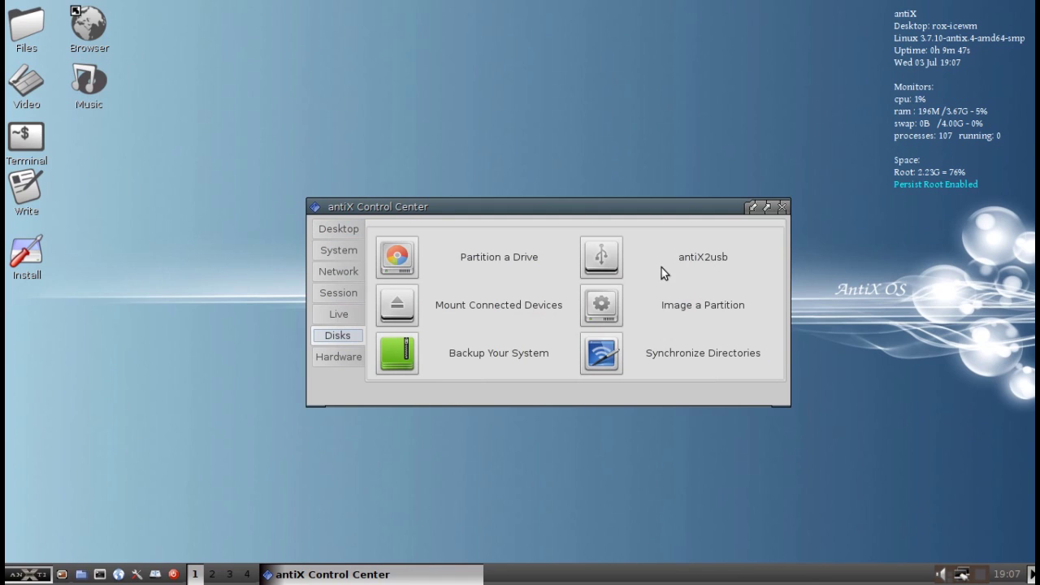
{"action": "left_click", "coordinate": [331, 315]}
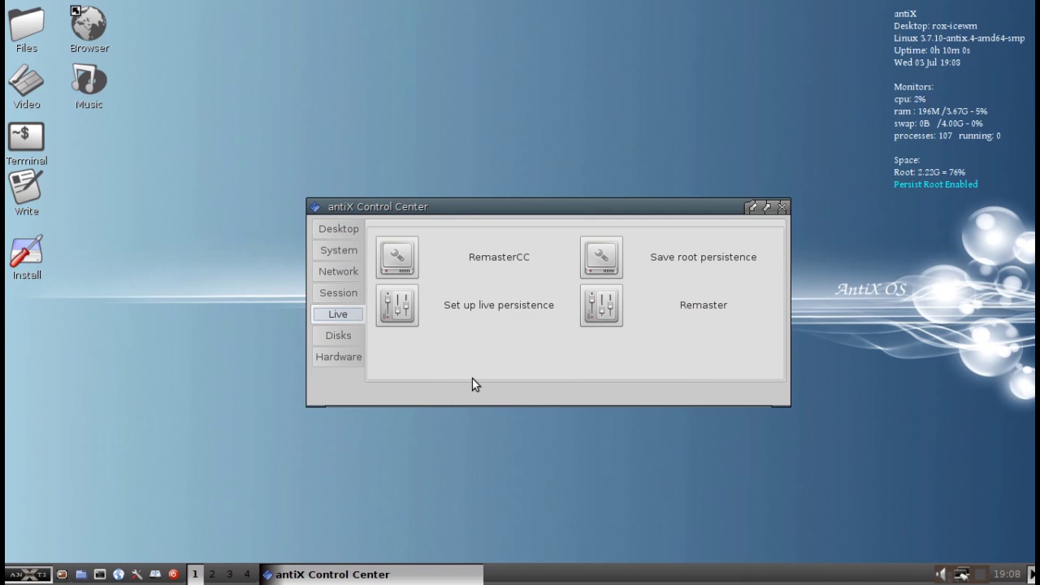
{"action": "left_click", "coordinate": [782, 207]}
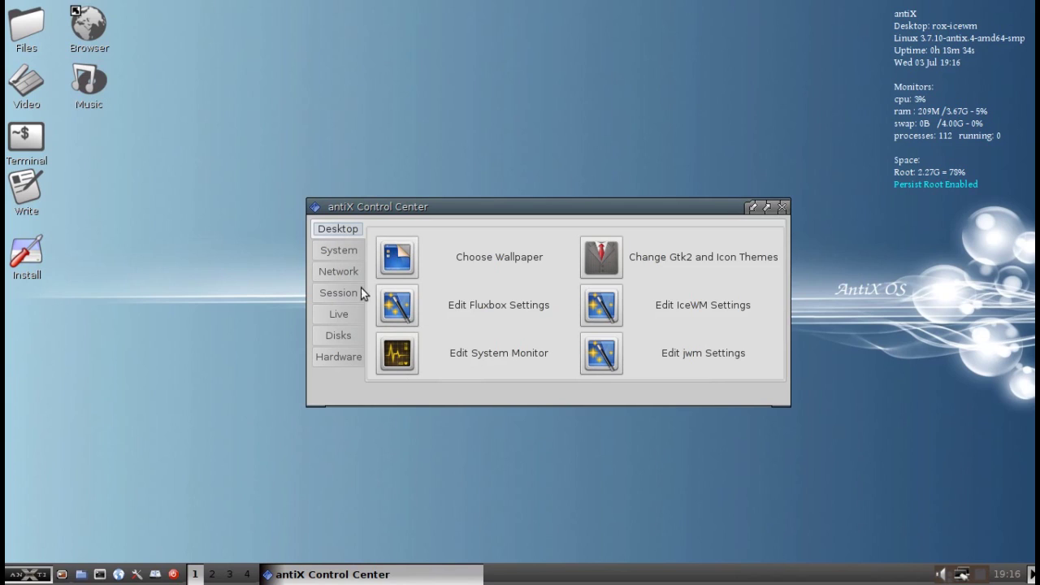
- Launch antiX2usb from the Control Center's Disks tools and enter the administrative password
{"action": "left_click", "coordinate": [352, 313]}
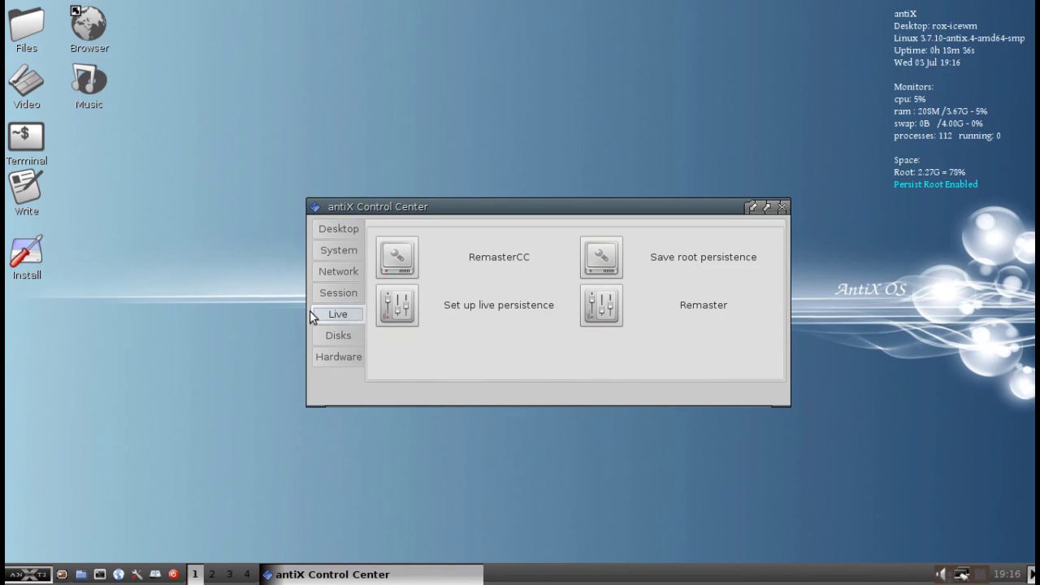
{"action": "left_click", "coordinate": [334, 334]}
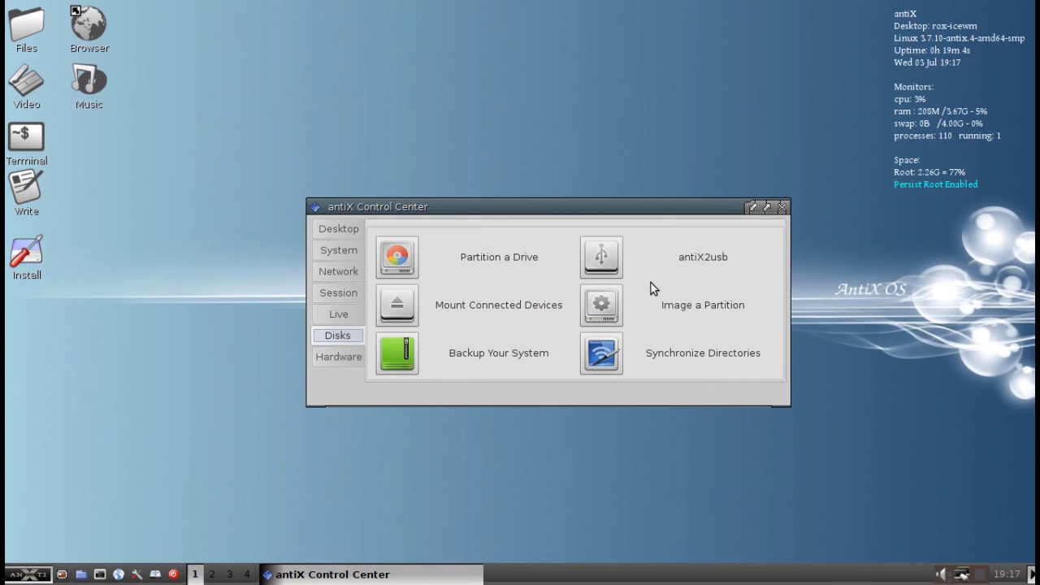
{"action": "left_click", "coordinate": [613, 257]}
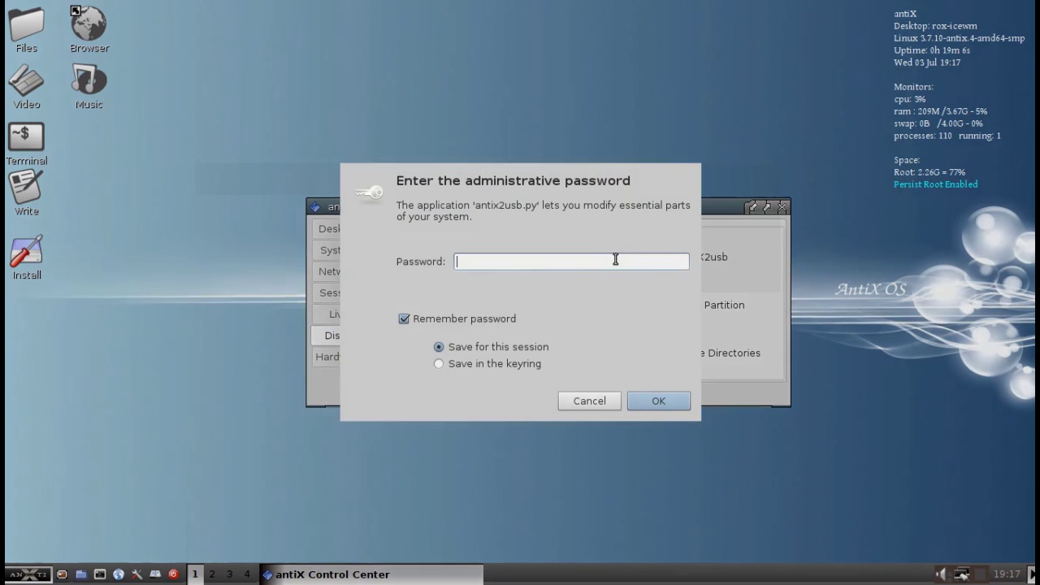
{"action": "type", "text": "••"}
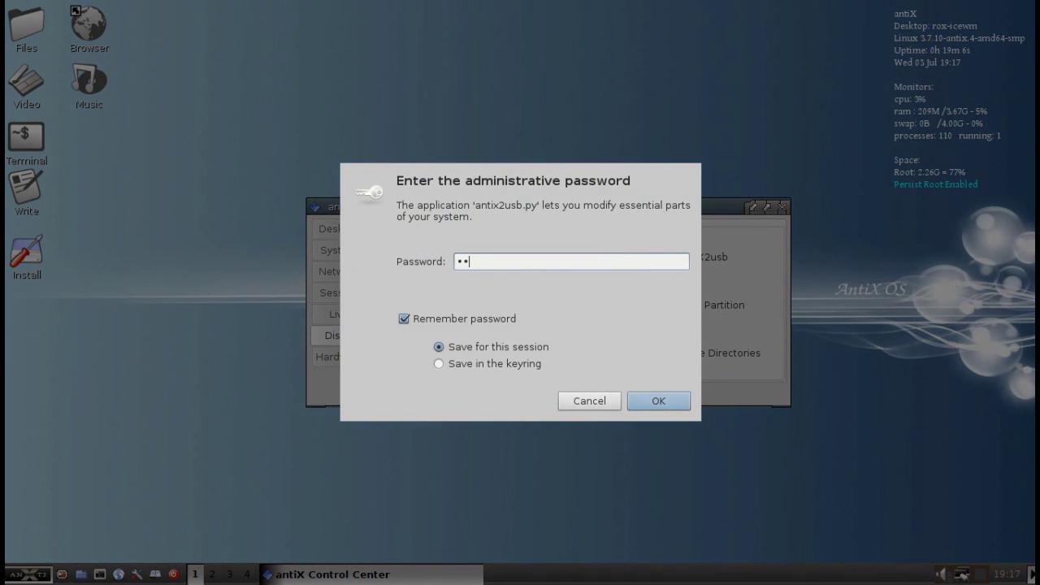
{"action": "type", "text": "•"}
{"action": "key", "text": "Return"}
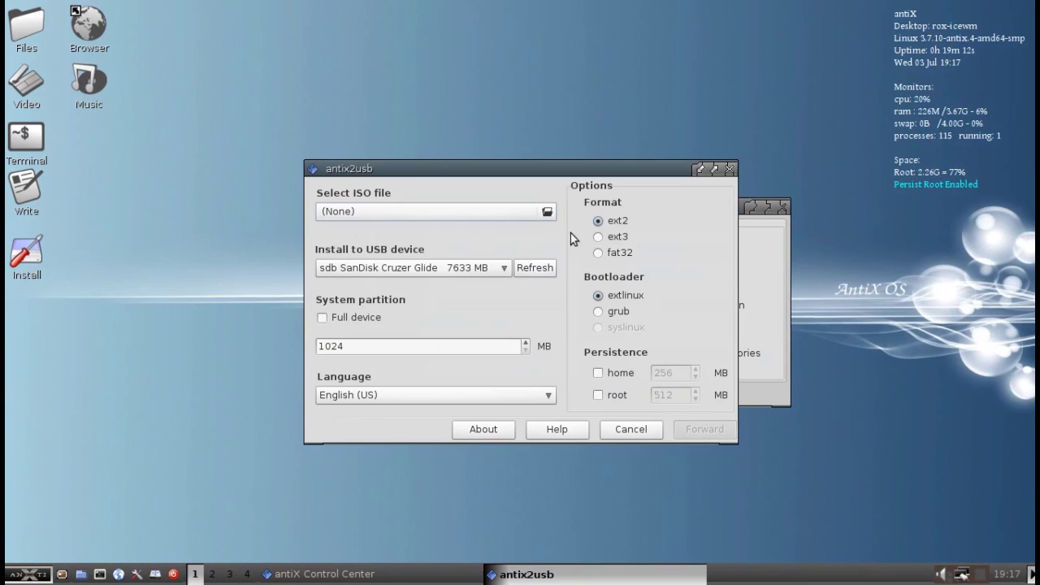
- Move the antix2usb window up and pick antiX-13_386-full.iso from sda4's Downloads folder
{"action": "left_click_drag", "start_coordinate": [526, 198], "coordinate": [501, 165]}
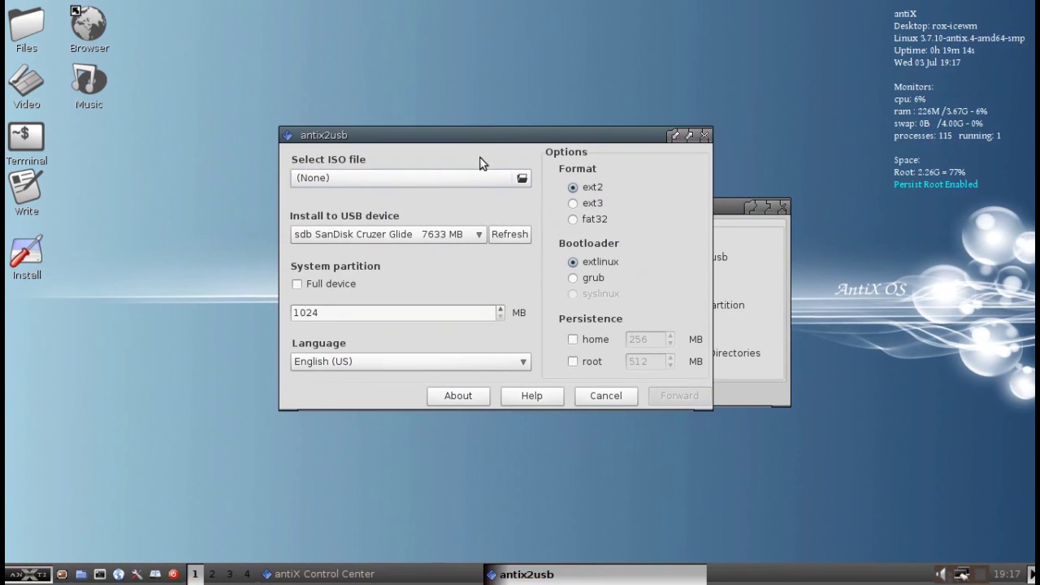
{"action": "left_click", "coordinate": [521, 178]}
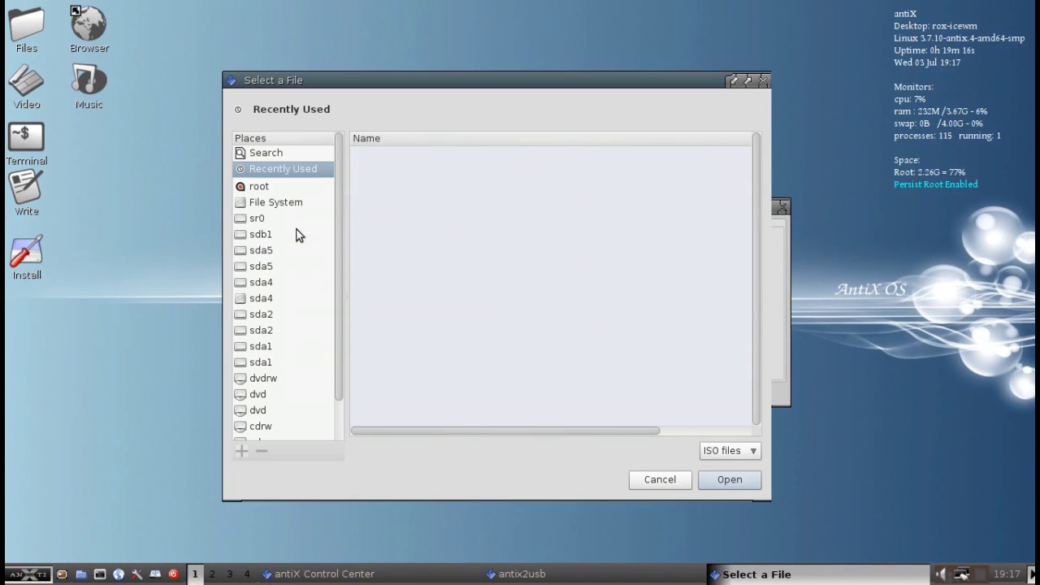
{"action": "left_click", "coordinate": [264, 299]}
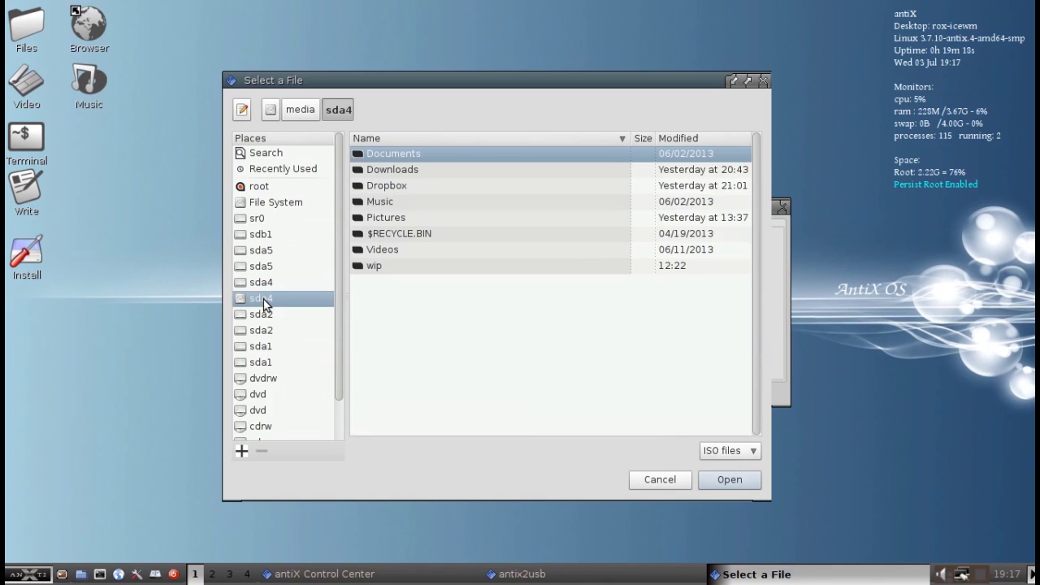
{"action": "double_click", "coordinate": [403, 170]}
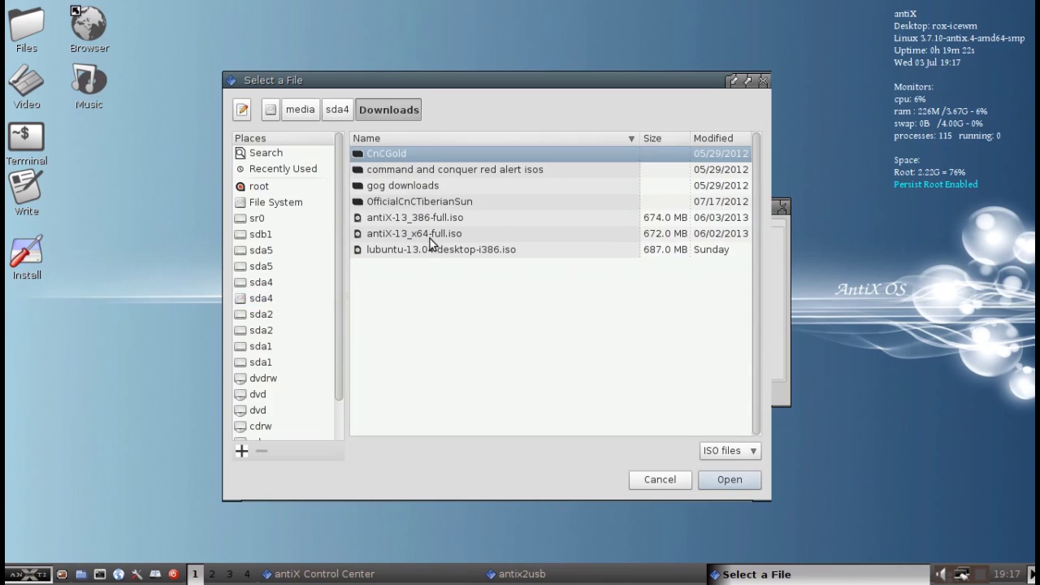
{"action": "left_click", "coordinate": [429, 219]}
{"action": "left_click", "coordinate": [712, 482]}
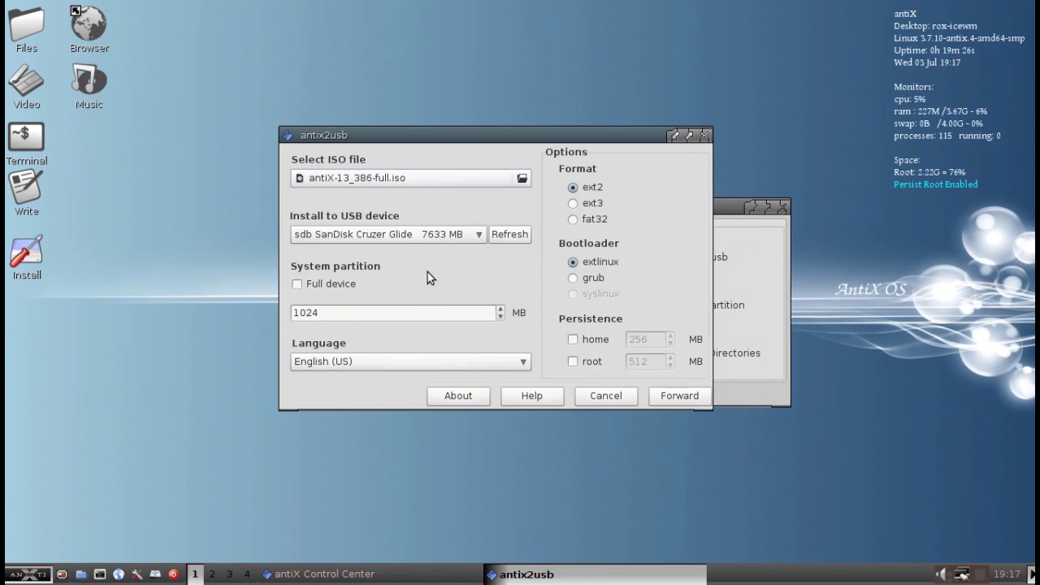
- Select Full device, enable root persistence and set its size to 1024 MB
{"action": "left_click", "coordinate": [297, 285]}
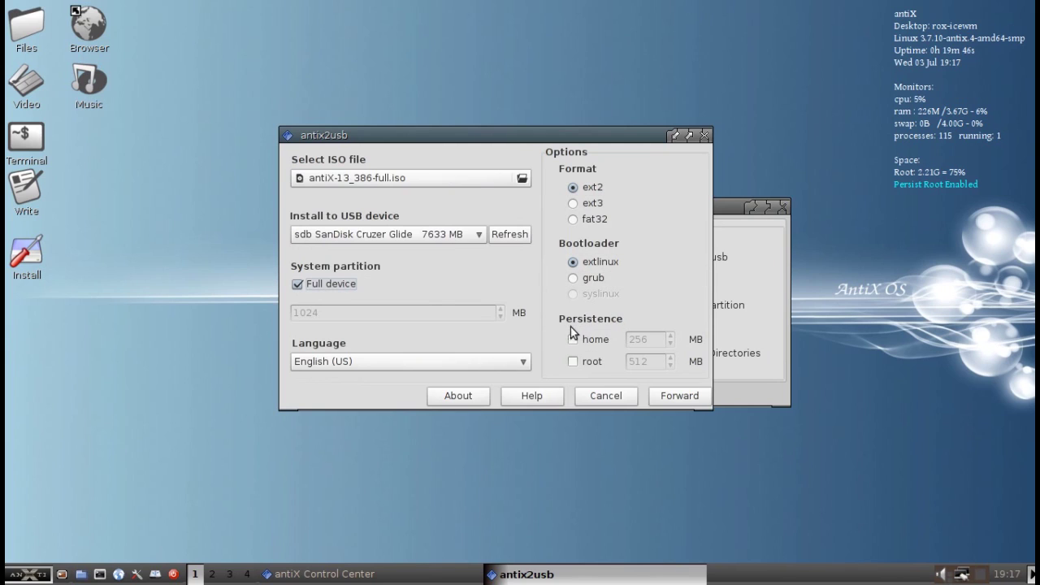
{"action": "left_click", "coordinate": [573, 363]}
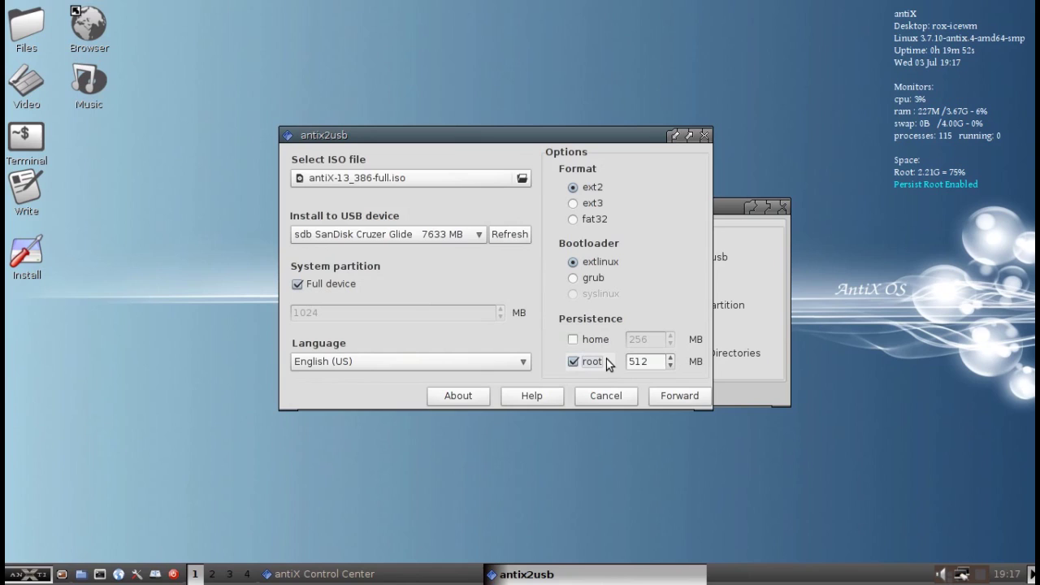
{"action": "left_click", "coordinate": [660, 362]}
{"action": "left_click", "coordinate": [669, 358]}
{"action": "left_click", "coordinate": [669, 358]}
{"action": "left_click", "coordinate": [668, 358]}
{"action": "left_click", "coordinate": [671, 357]}
{"action": "triple_click", "coordinate": [672, 357]}
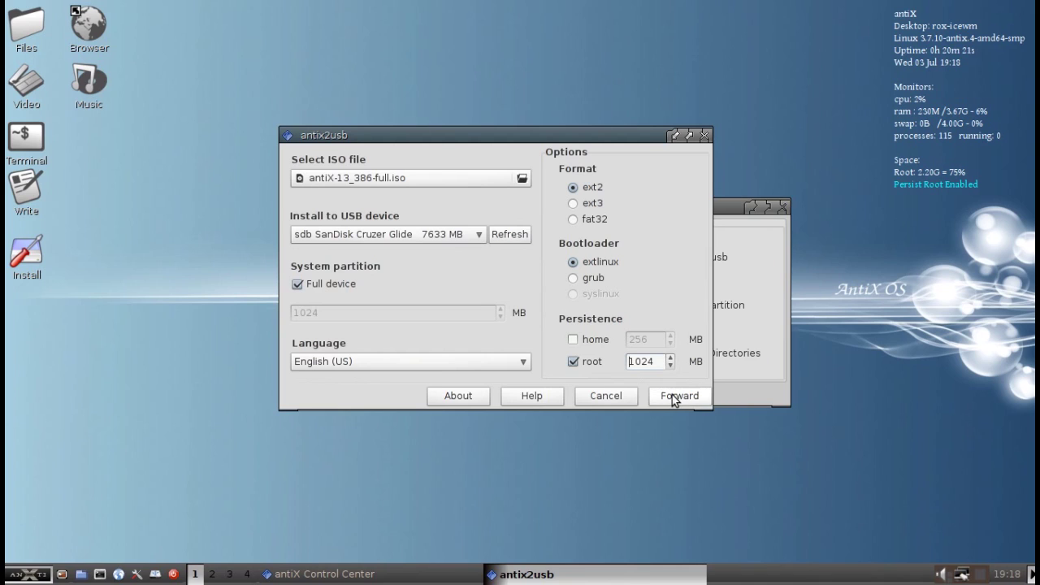
- Dismiss the mounted-device warning, choose the 3819 MB sdc drive, and advance to the summary
{"action": "left_click", "coordinate": [673, 400]}
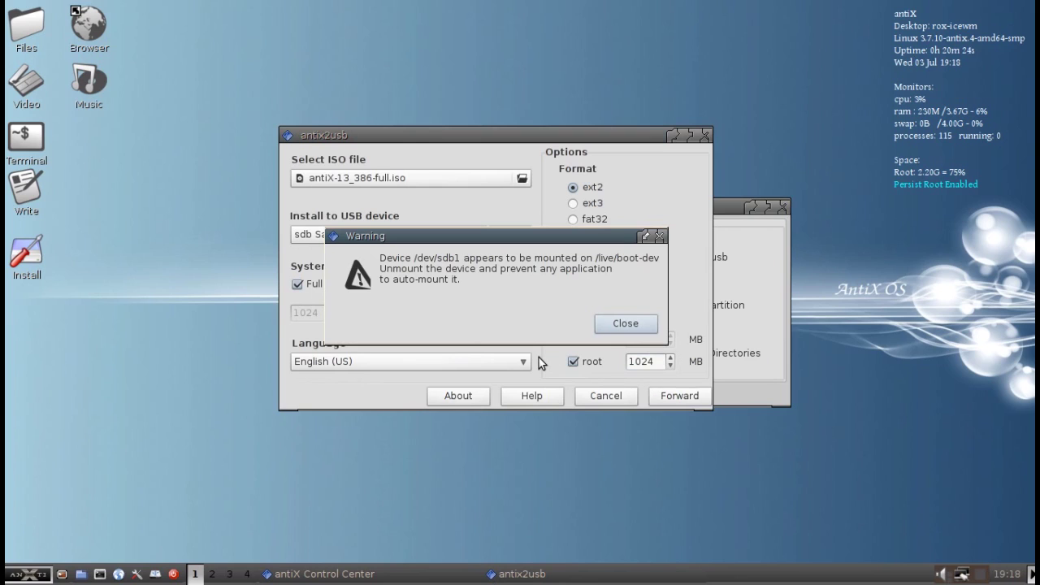
{"action": "left_click", "coordinate": [625, 323]}
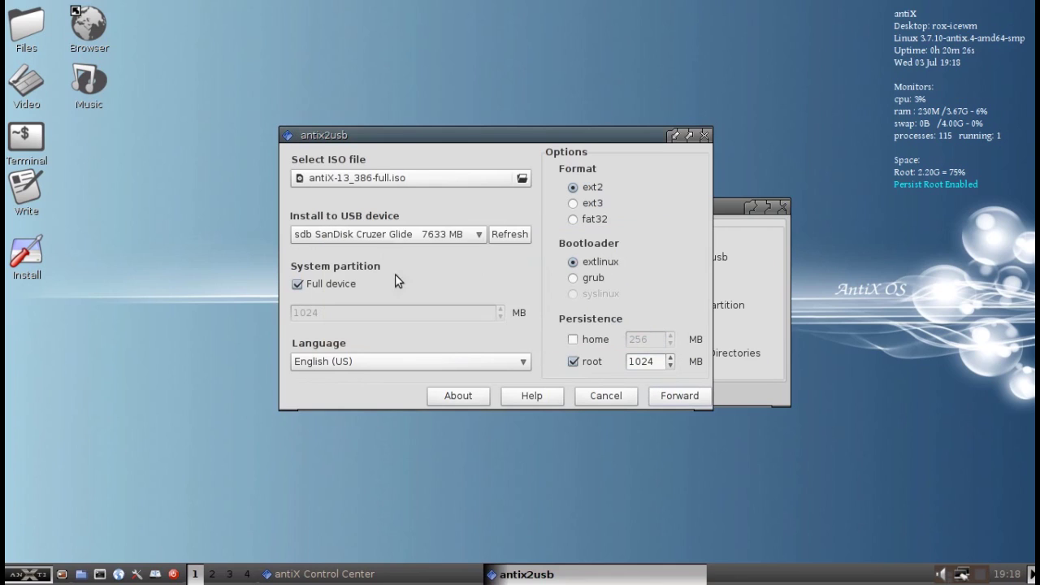
{"action": "left_click", "coordinate": [436, 237]}
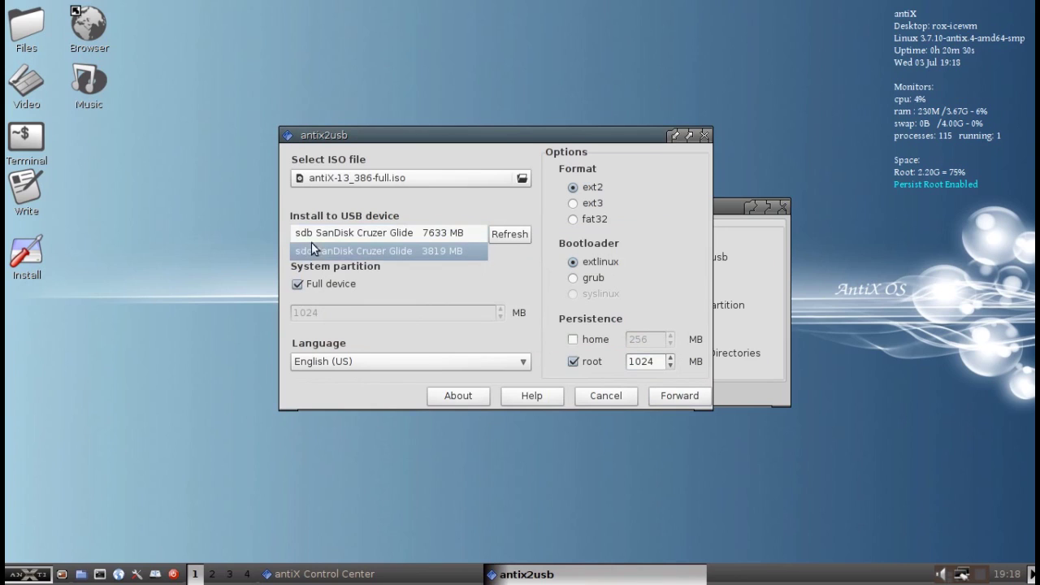
{"action": "left_click", "coordinate": [377, 254]}
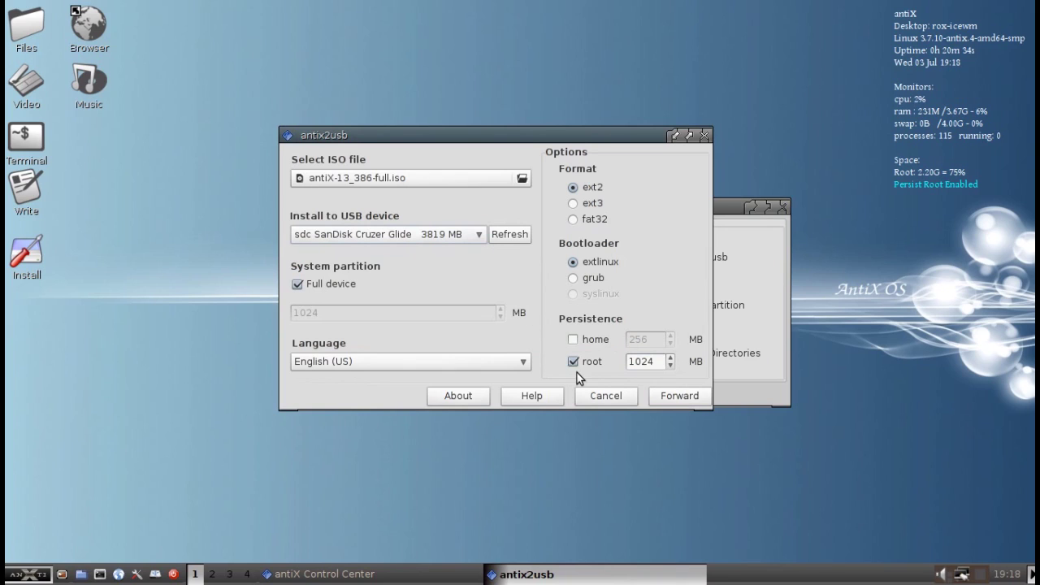
{"action": "left_click", "coordinate": [687, 396]}
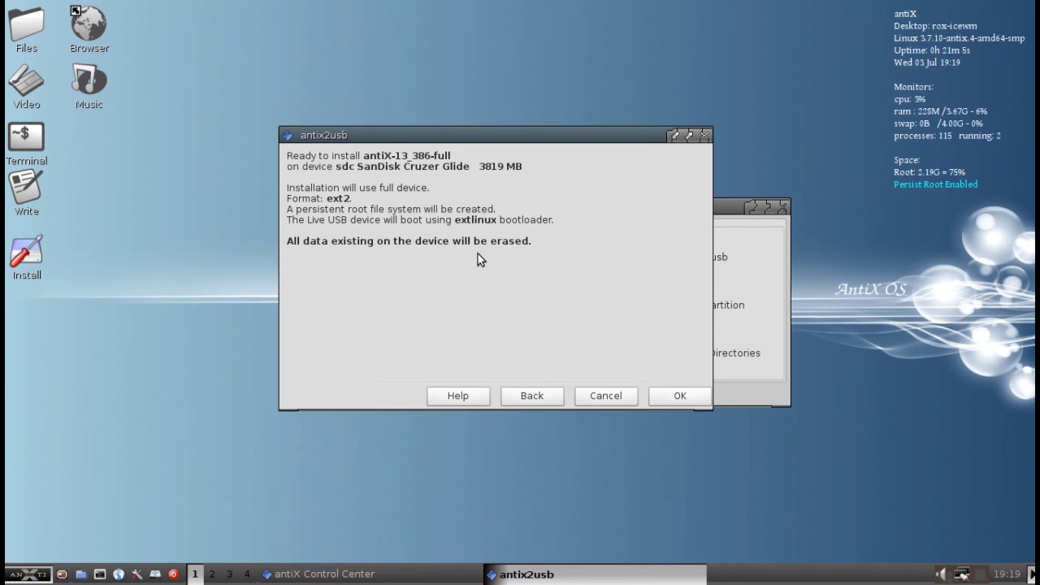
- Confirm the summary to begin writing antiX-13_386-full onto the sdc stick
{"action": "left_click", "coordinate": [676, 395]}
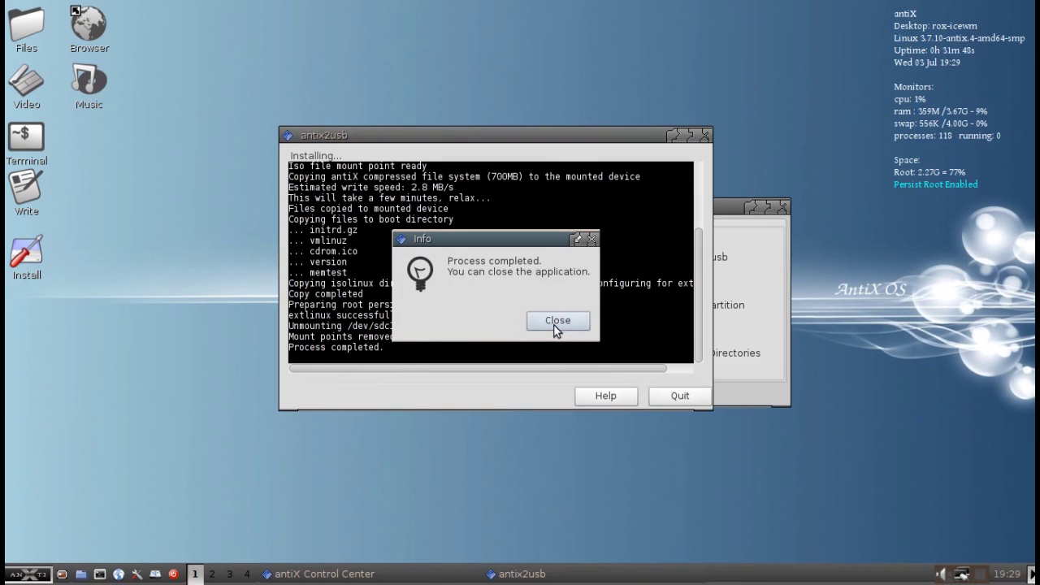
- Dismiss the Process completed notice and close antix2usb
{"action": "left_click", "coordinate": [556, 321]}
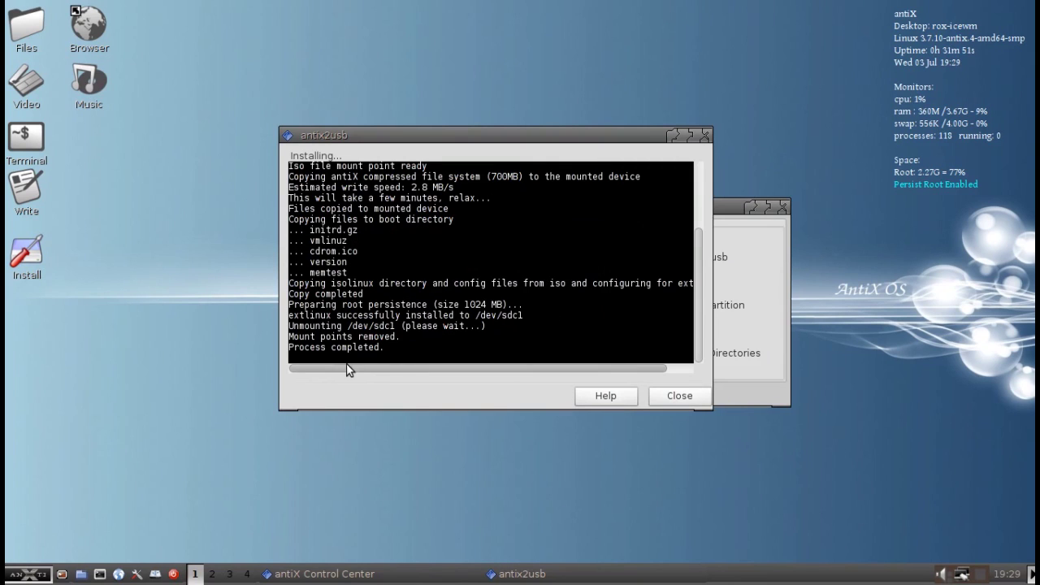
{"action": "left_click", "coordinate": [678, 396]}
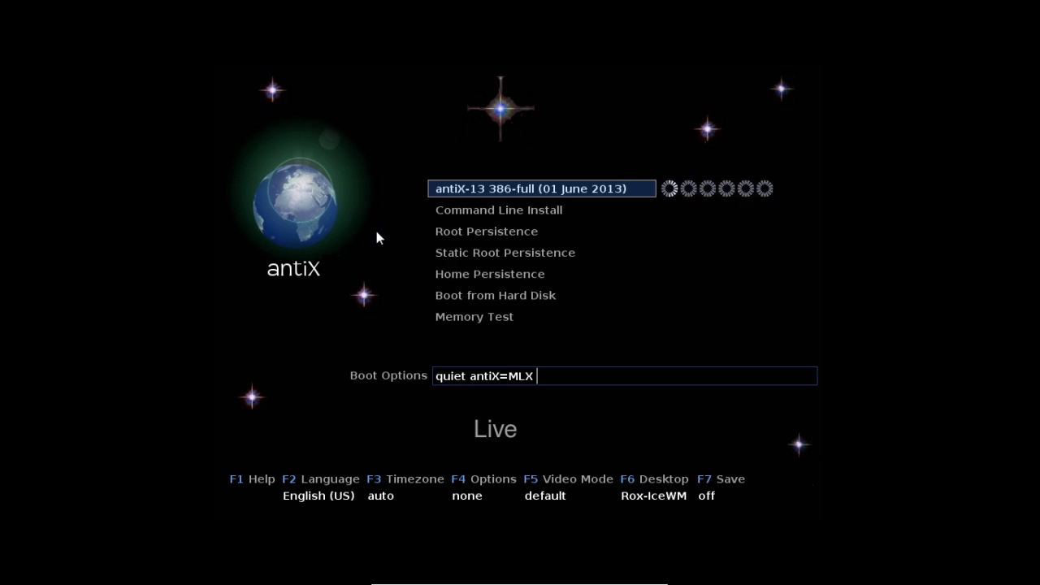
- Select the Root Persistence boot entry and start booting it
{"action": "key", "text": "Down"}
{"action": "key", "text": "Down"}
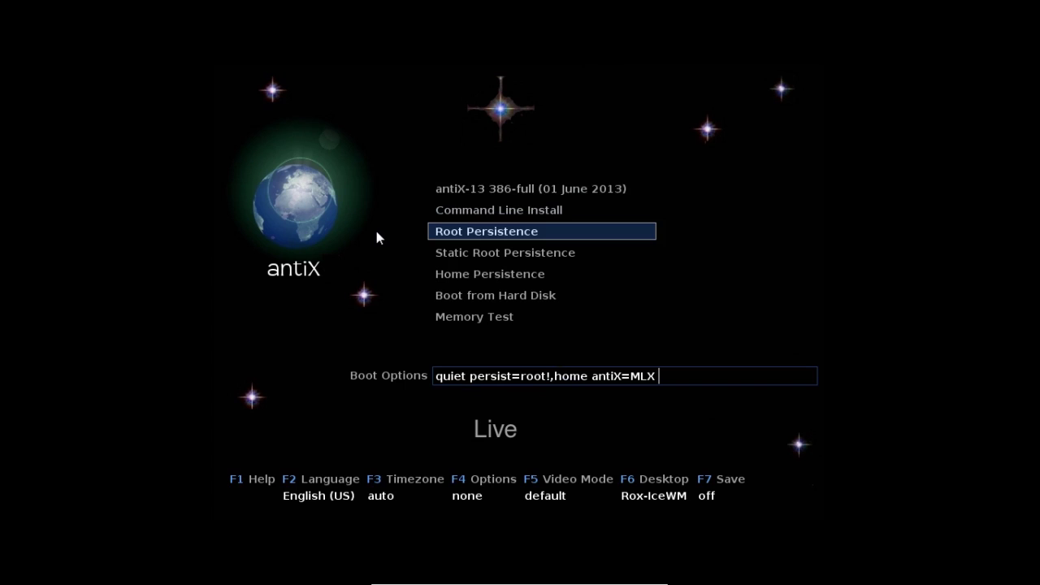
{"action": "key", "text": "Return"}
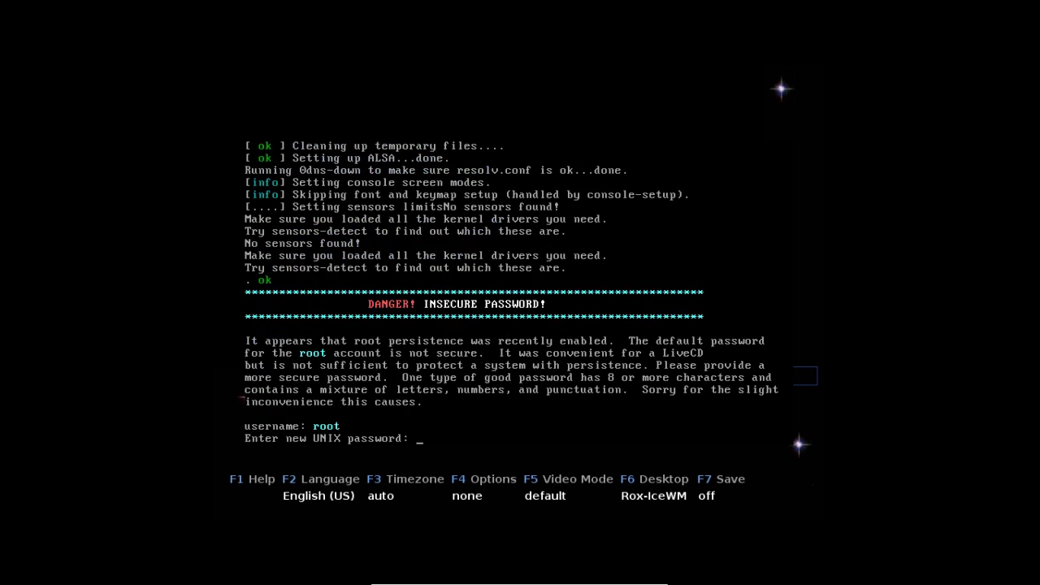
- Enter and confirm new passwords for the root account and the demo account
{"action": "key", "text": "Return"}
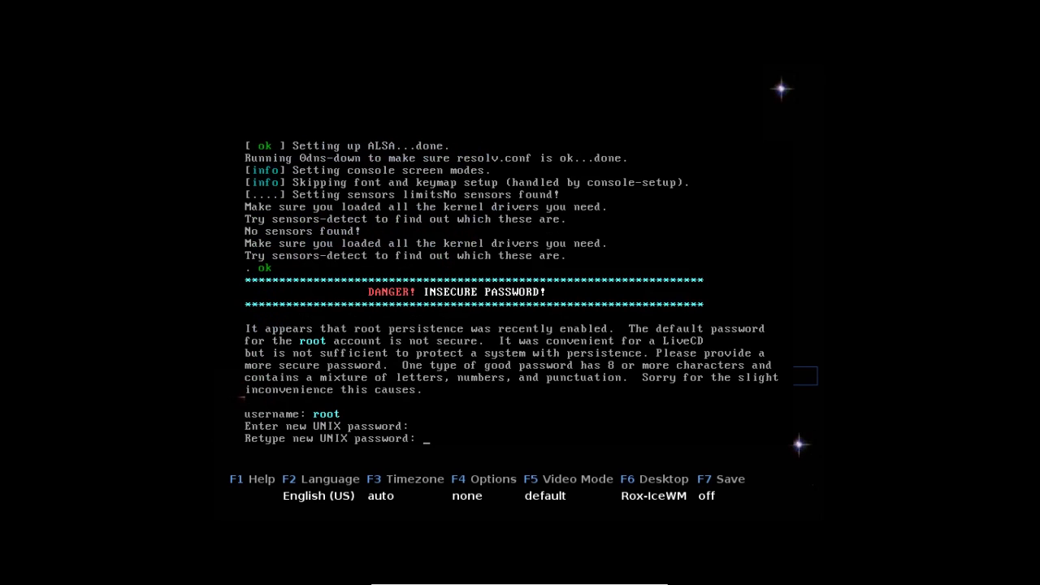
{"action": "key", "text": "Return"}
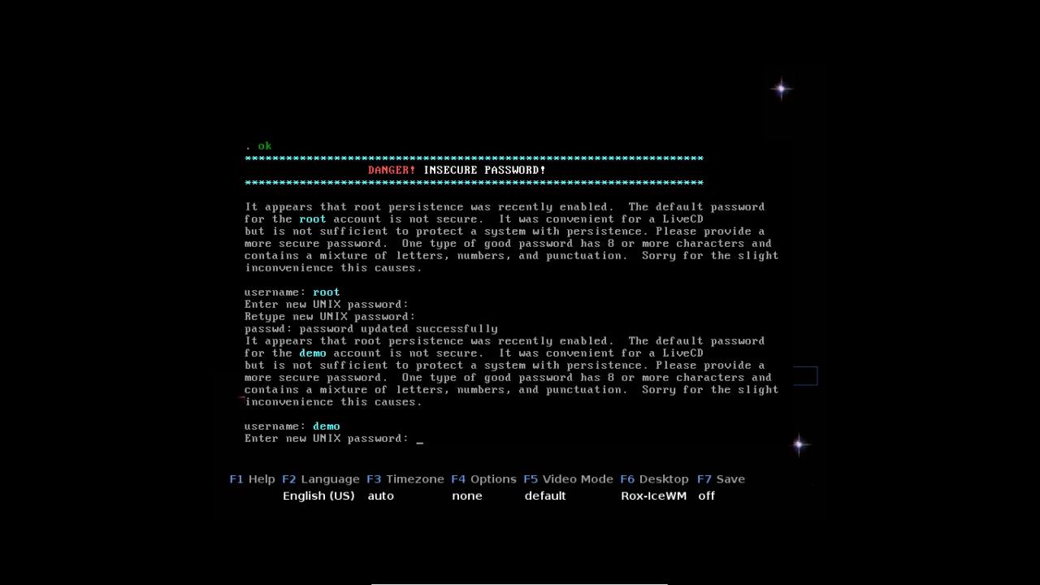
{"action": "key", "text": "Return"}
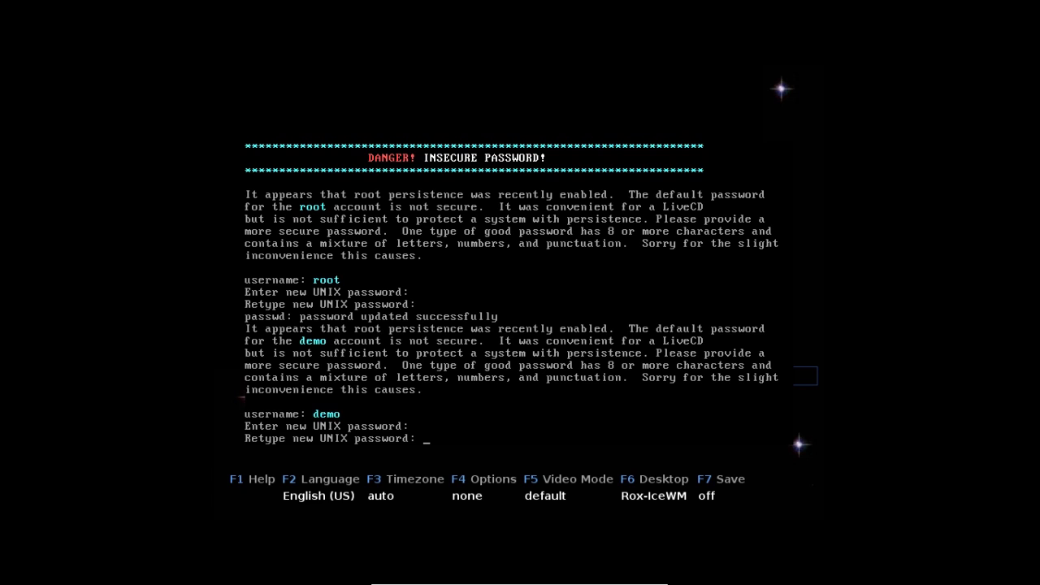
{"action": "key", "text": "Return"}
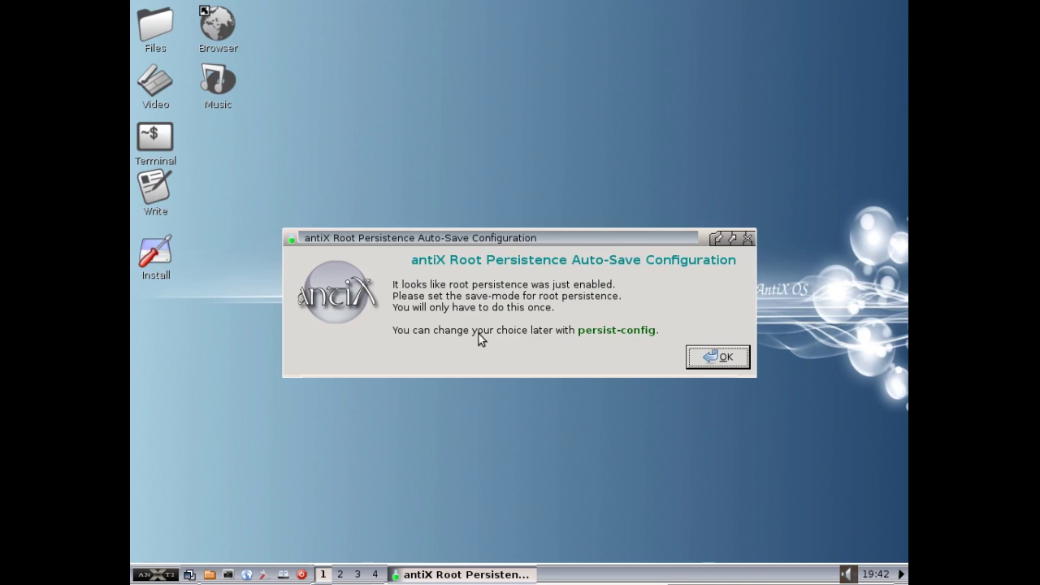
- Past the intro dialog, accept Automatic as the root persistence save-mode and close the confirmation
{"action": "left_click", "coordinate": [724, 358]}
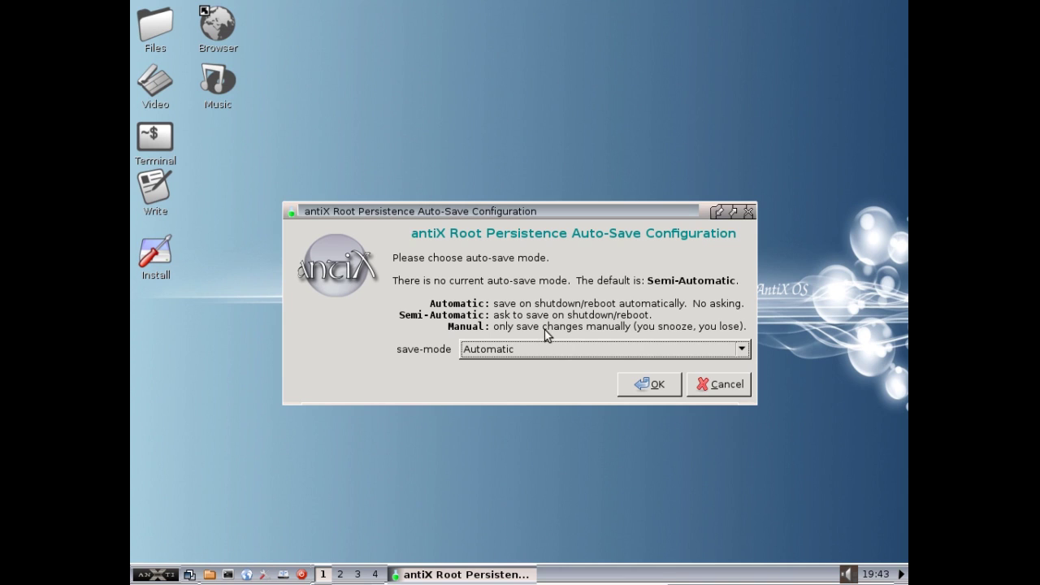
{"action": "left_click", "coordinate": [649, 384]}
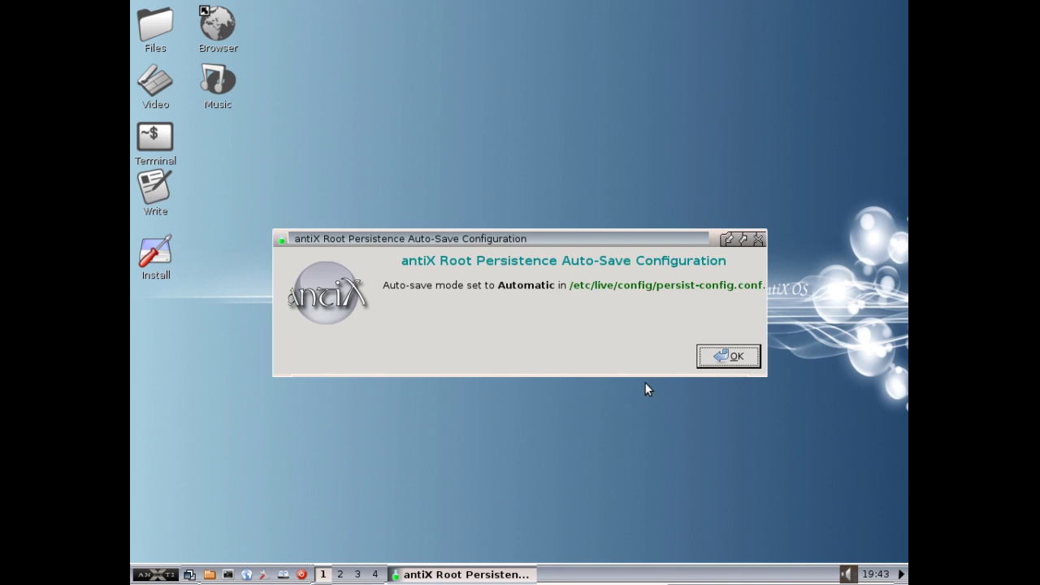
{"action": "left_click", "coordinate": [713, 359]}
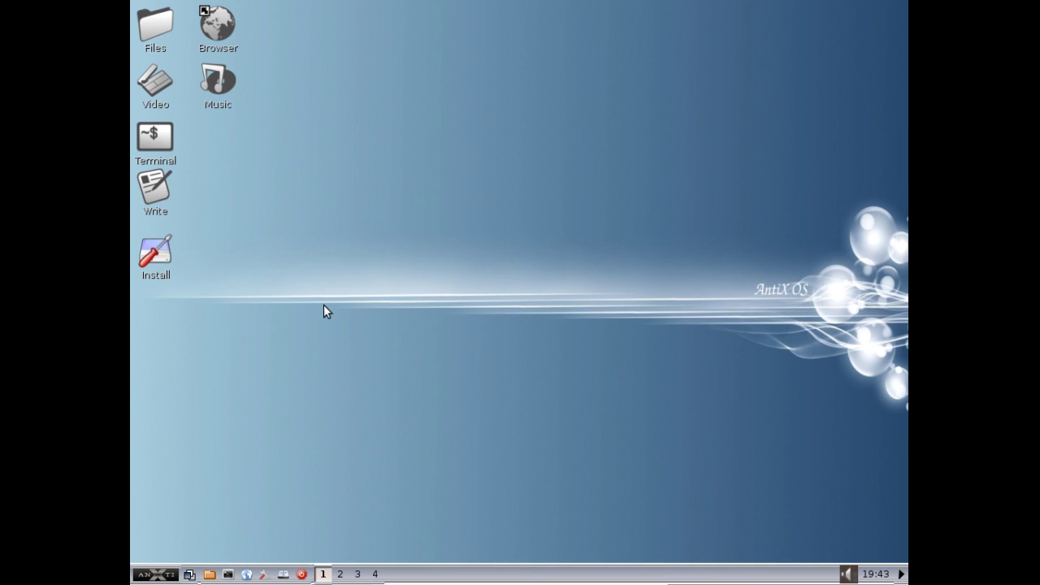
- Open the home folder in ROX-Filer, centre and enlarge its window, and open Documents
{"action": "left_click", "coordinate": [209, 574]}
{"action": "left_click_drag", "start_coordinate": [256, 11], "coordinate": [416, 122]}
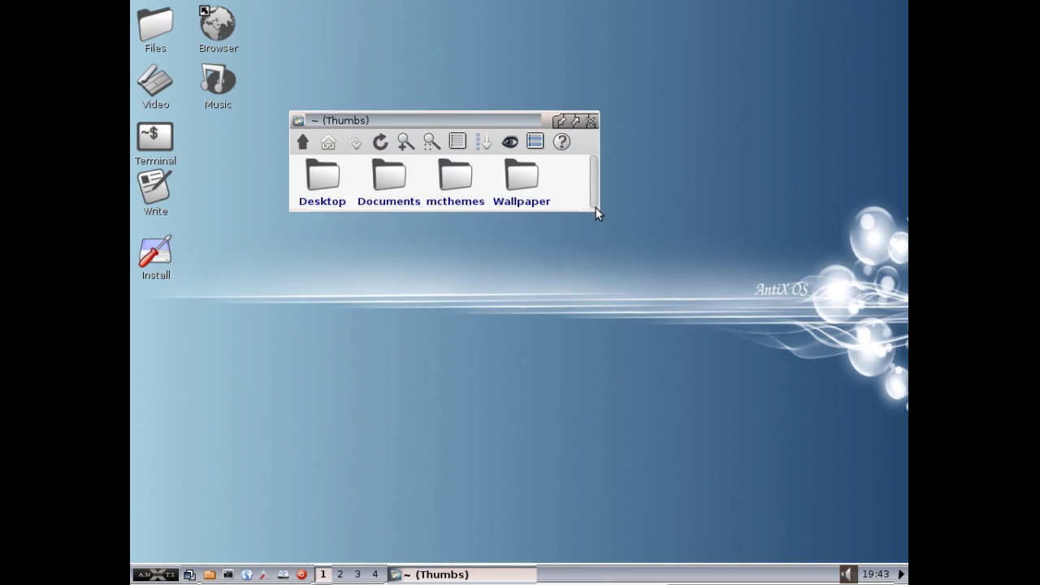
{"action": "left_click_drag", "start_coordinate": [595, 209], "coordinate": [741, 371]}
{"action": "left_click", "coordinate": [400, 176]}
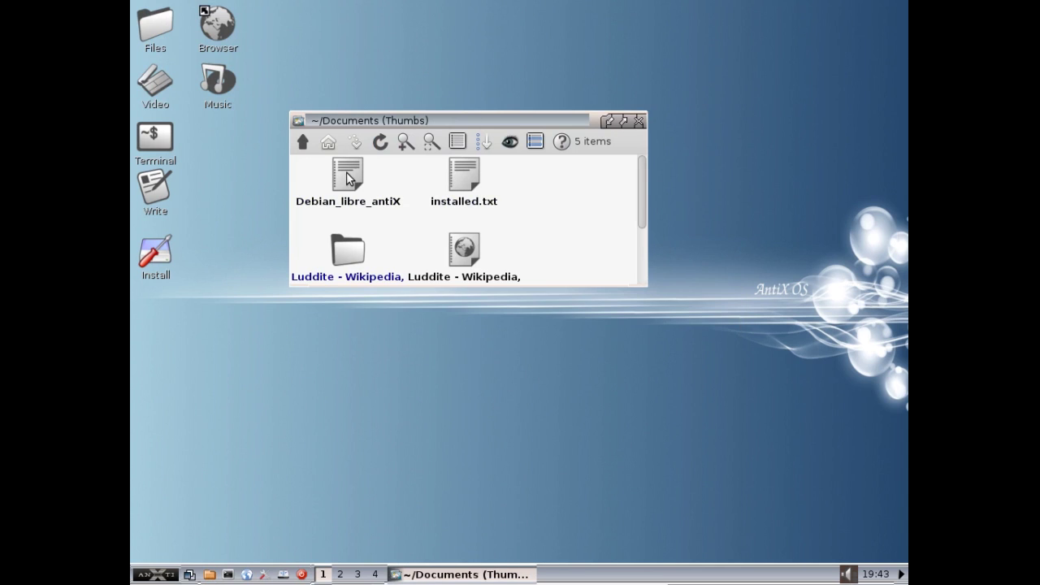
- Copy Debian_libre_antiX into a second home-folder window, then close both windows
{"action": "left_click", "coordinate": [210, 575]}
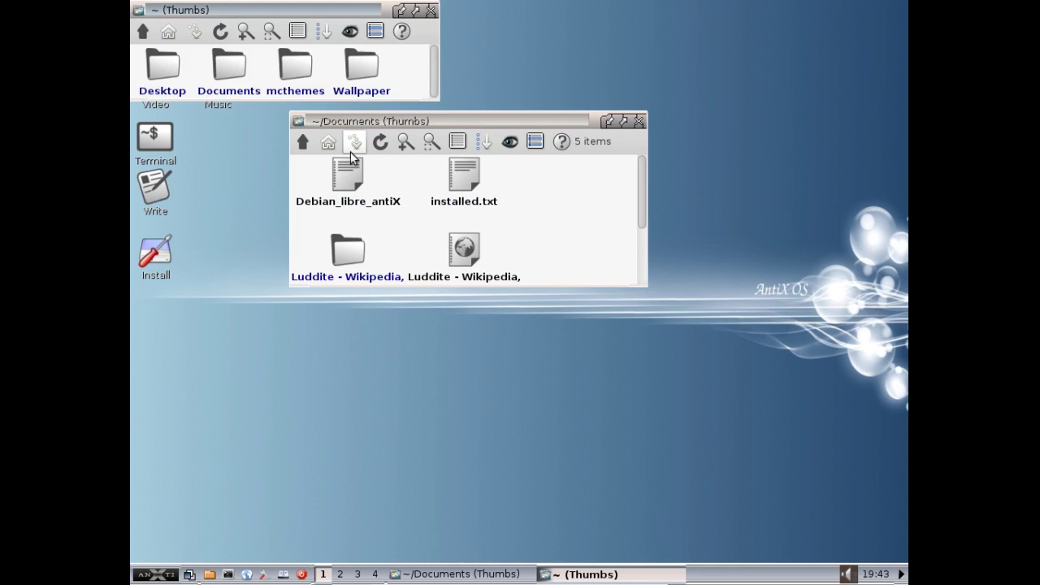
{"action": "left_click_drag", "start_coordinate": [353, 160], "coordinate": [393, 64]}
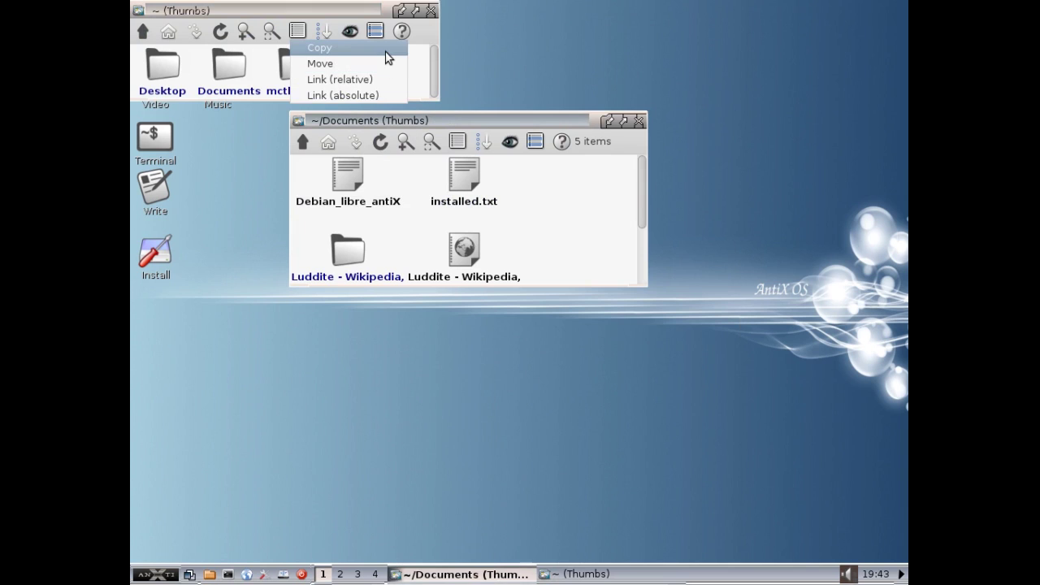
{"action": "left_click", "coordinate": [387, 52]}
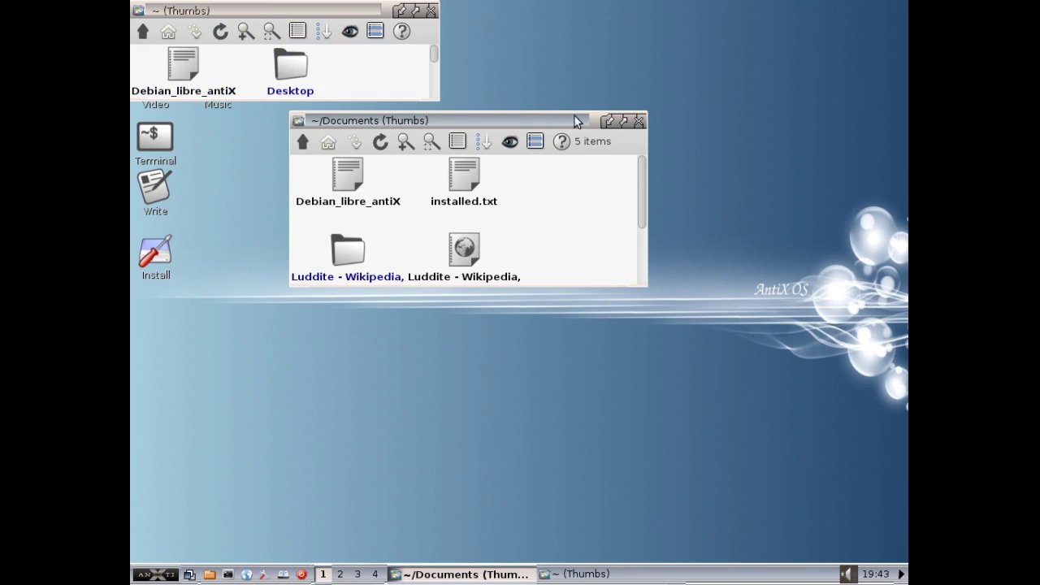
{"action": "left_click", "coordinate": [638, 121]}
{"action": "left_click", "coordinate": [432, 10]}
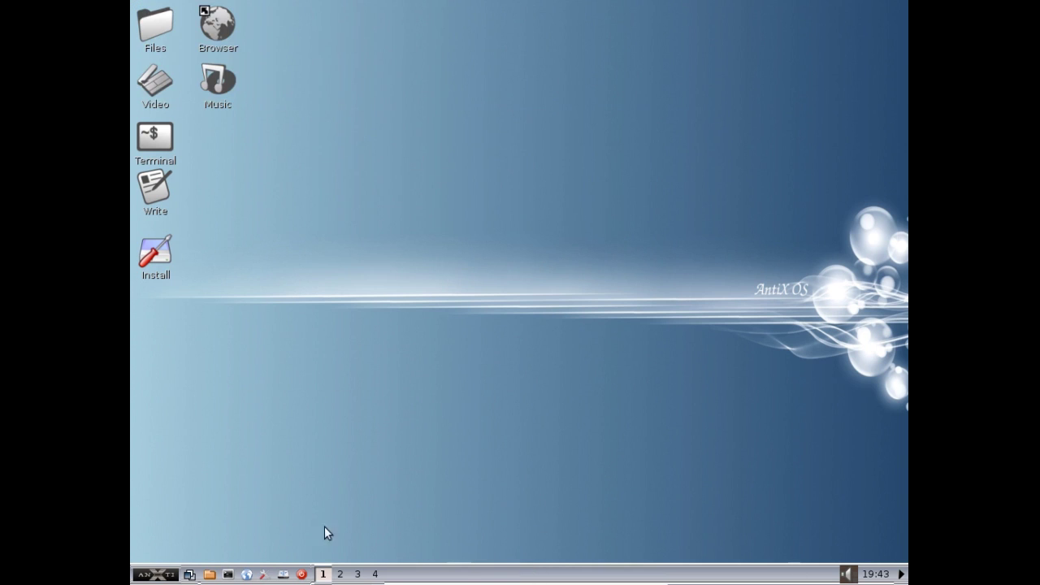
- Reboot the live system through the menu's Logout options
{"action": "left_click", "coordinate": [161, 575]}
{"action": "mouse_move", "coordinate": [213, 555]}
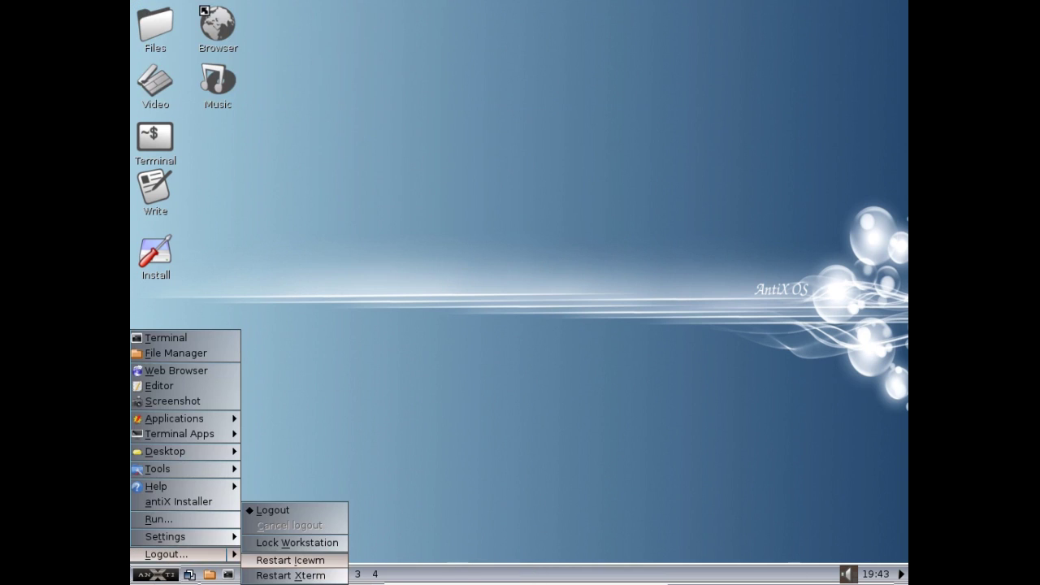
{"action": "left_click", "coordinate": [302, 511]}
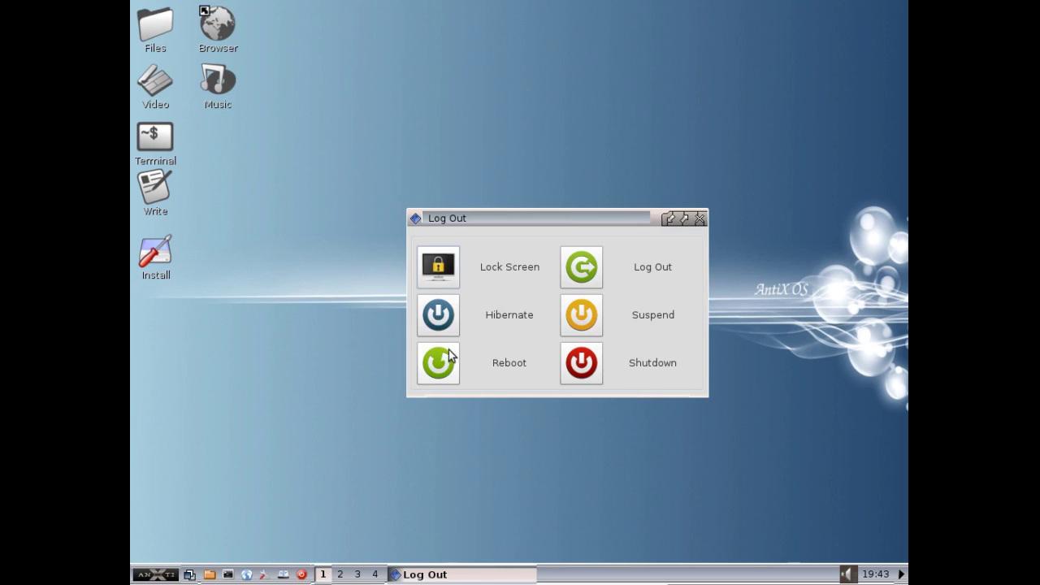
{"action": "left_click", "coordinate": [582, 363]}
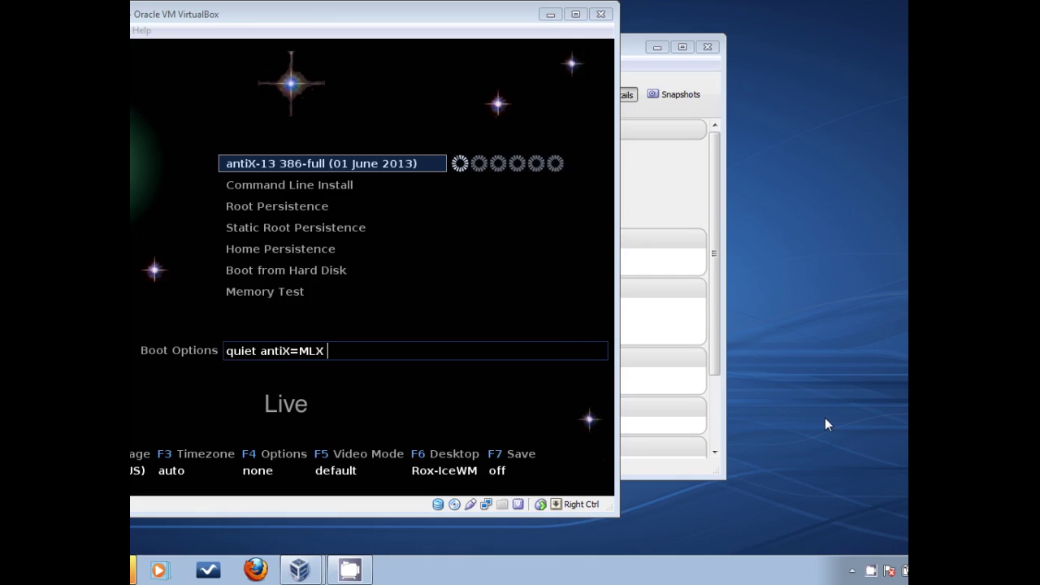
- Boot the Root Persistence entry from the virtual machine's boot menu
{"action": "left_click", "coordinate": [504, 325]}
{"action": "key", "text": "Down"}
{"action": "key", "text": "Down"}
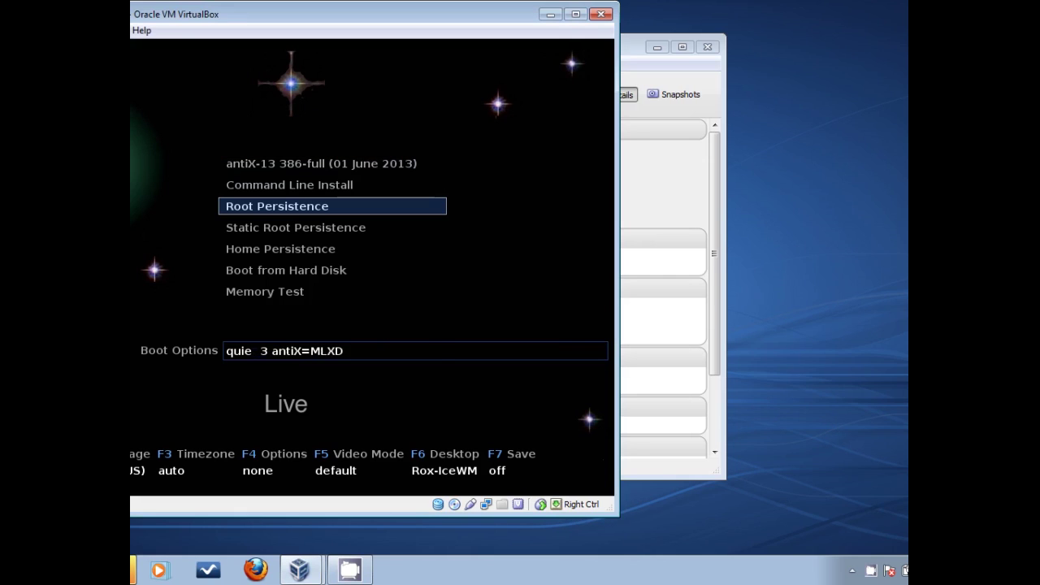
{"action": "key", "text": "Return"}
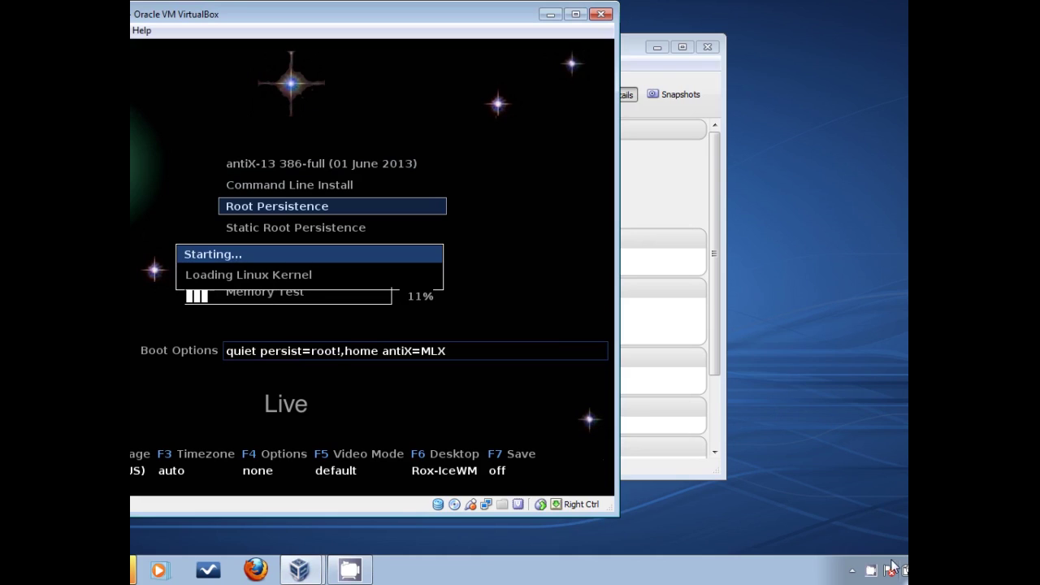
{"action": "right_click", "coordinate": [871, 573]}
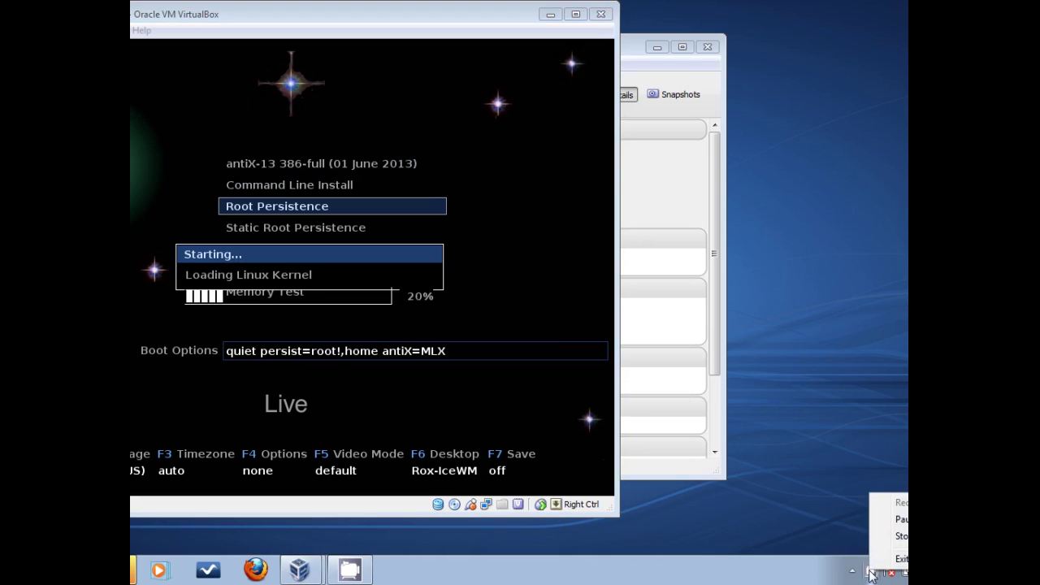
{"action": "left_click", "coordinate": [902, 520]}
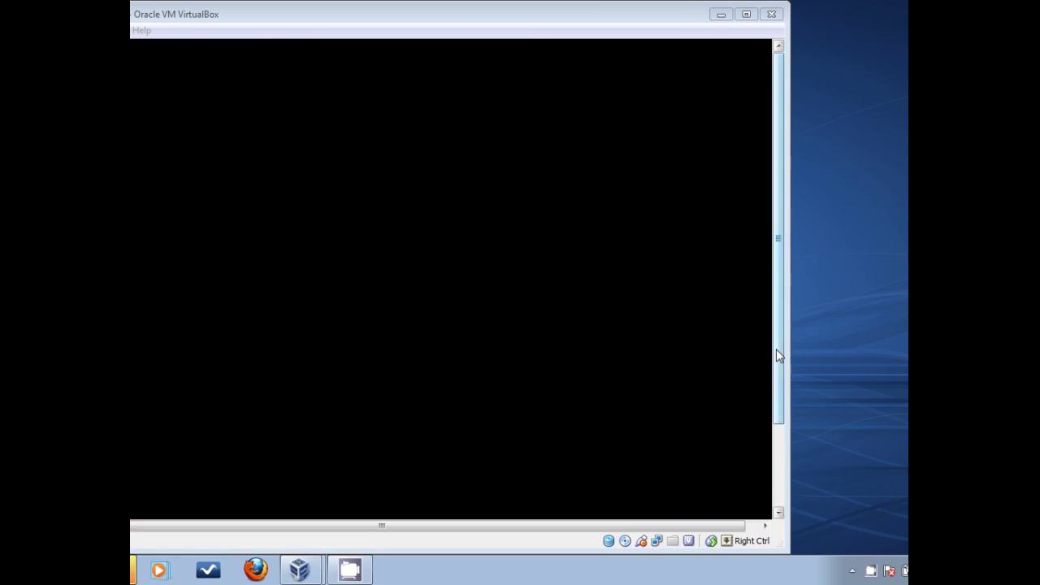
{"action": "left_click", "coordinate": [552, 18]}
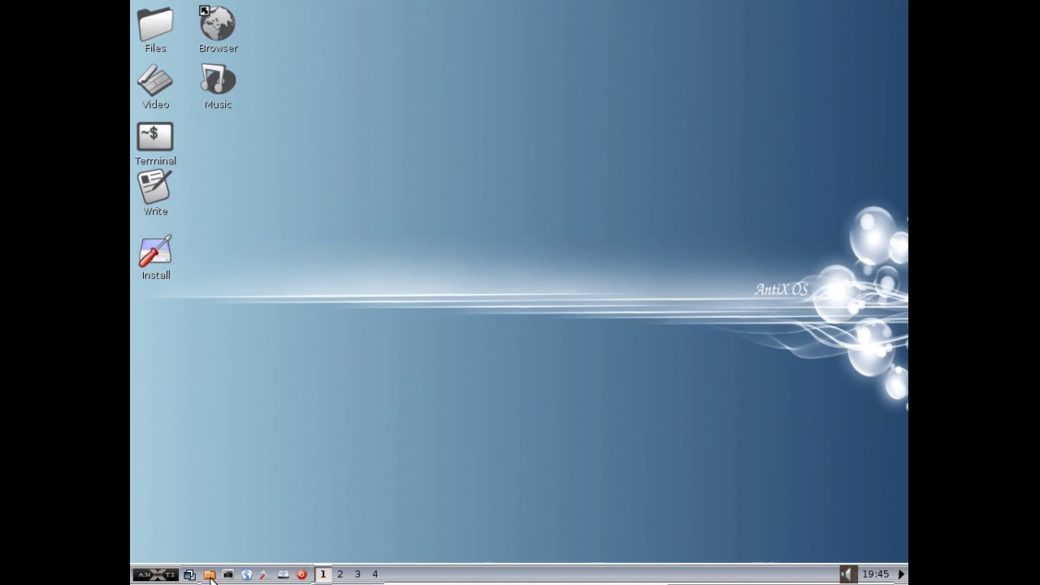
- Open the home folder and centre its window to confirm Debian_libre_antiX is still there
{"action": "left_click", "coordinate": [210, 574]}
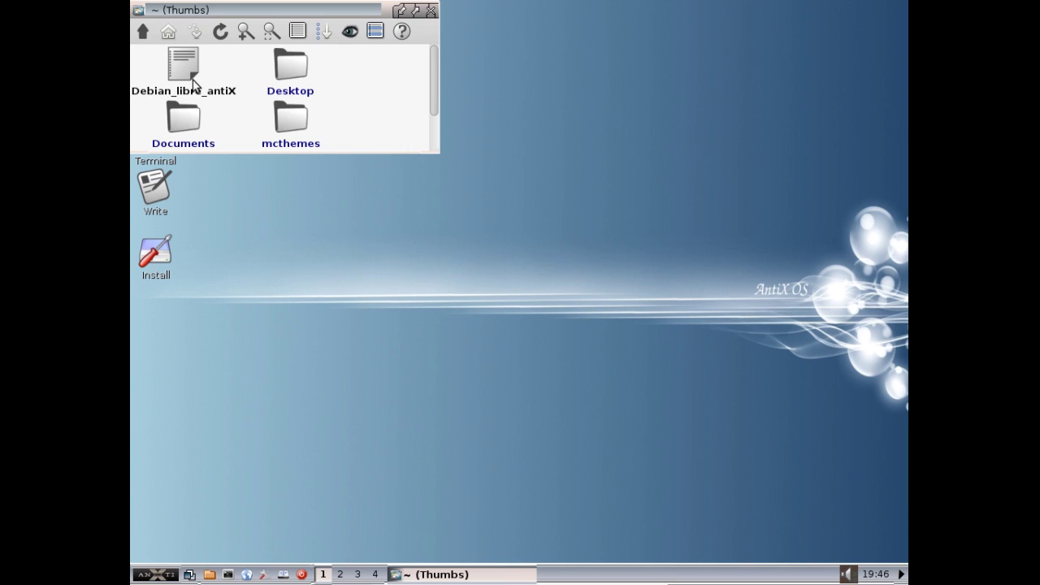
{"action": "left_click_drag", "start_coordinate": [246, 9], "coordinate": [455, 118]}
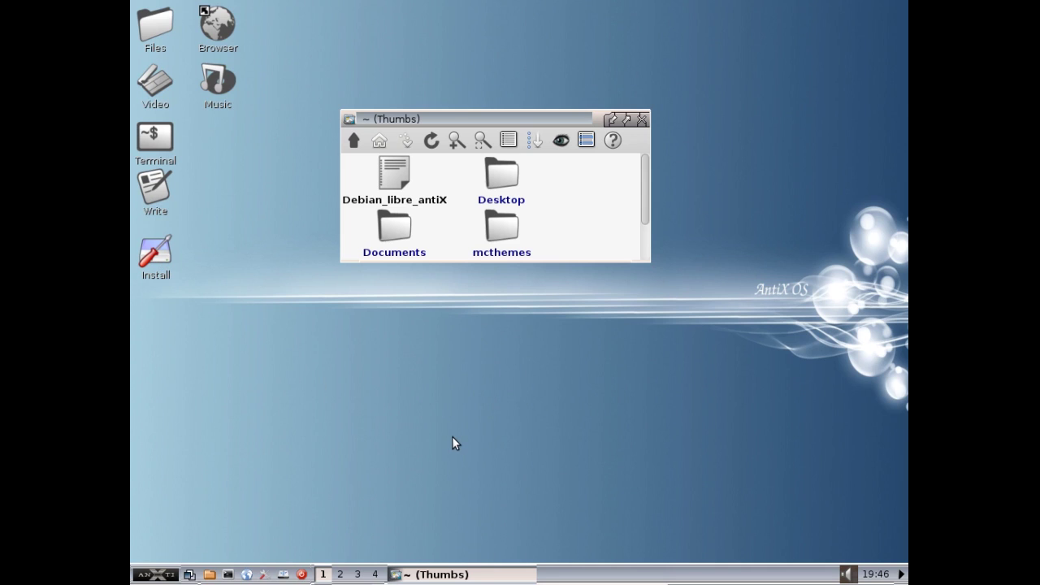
- Reboot antiX using Logout... and Reboot from the desktop right-click menu
{"action": "right_click", "coordinate": [443, 389]}
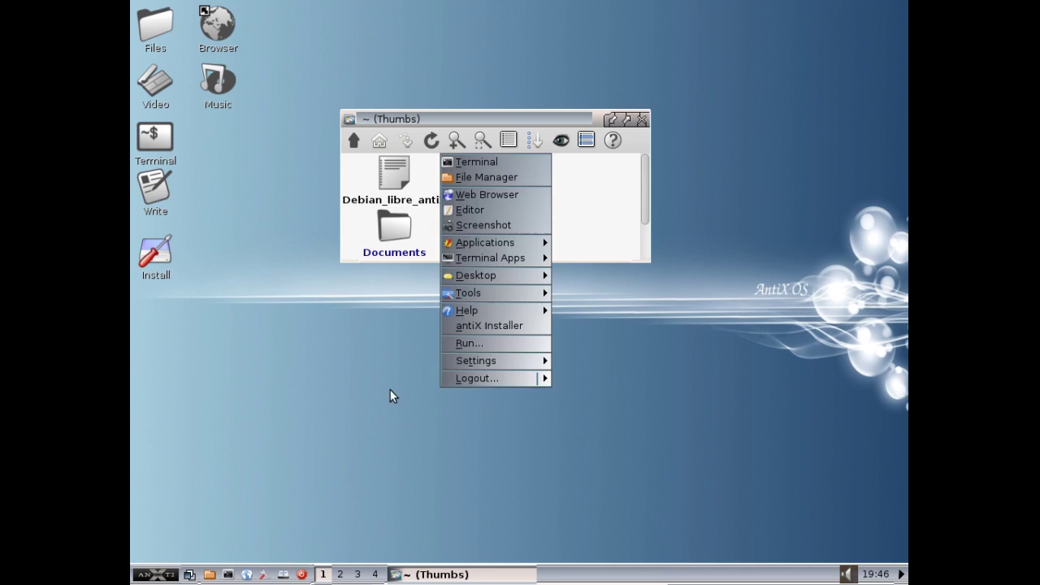
{"action": "left_click", "coordinate": [487, 376]}
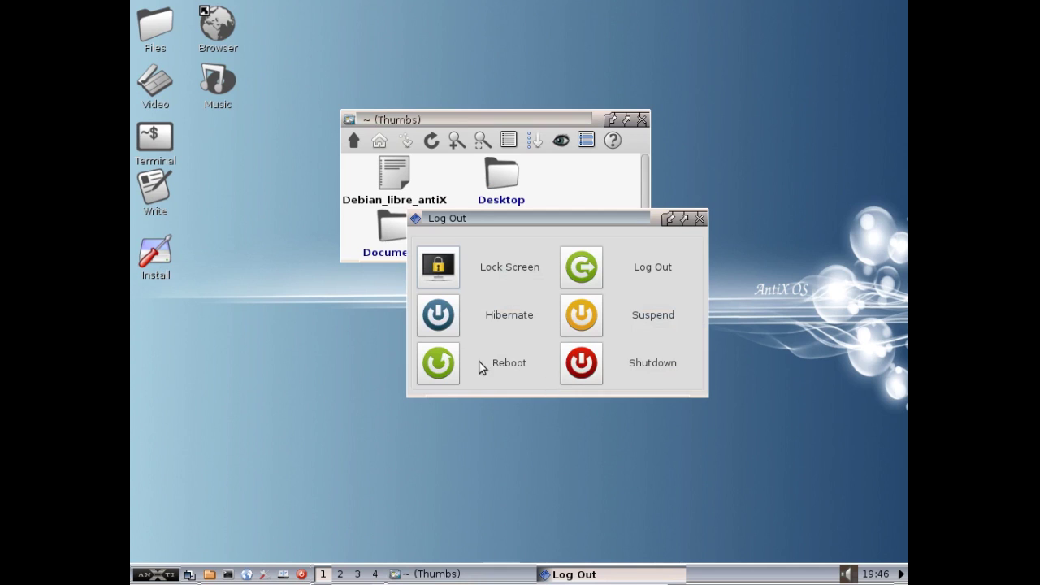
{"action": "left_click", "coordinate": [439, 362]}
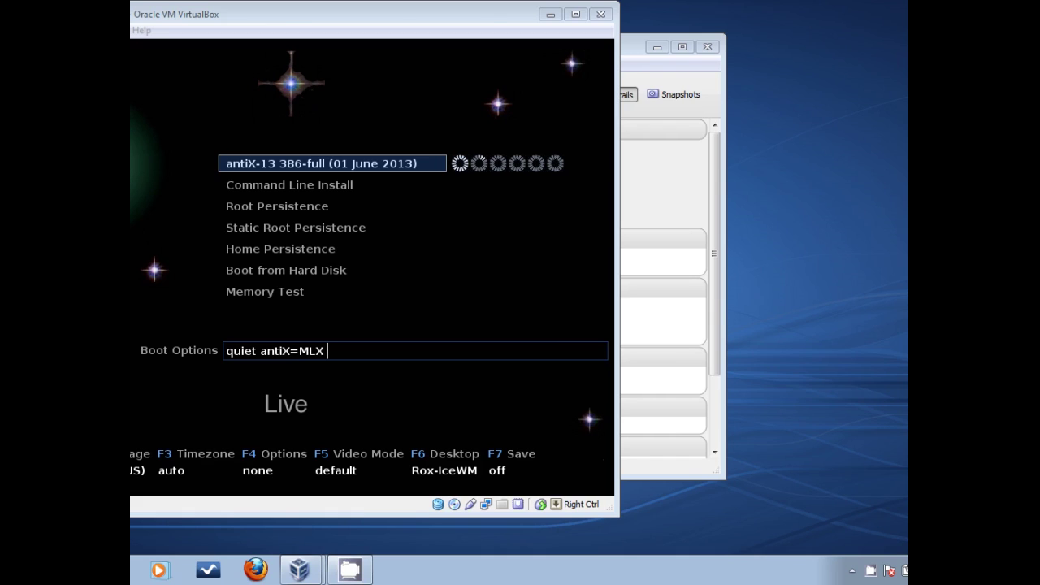
- Switch the VM to full screen and boot the default antiX-13 386-full entry
{"action": "left_click", "coordinate": [265, 16]}
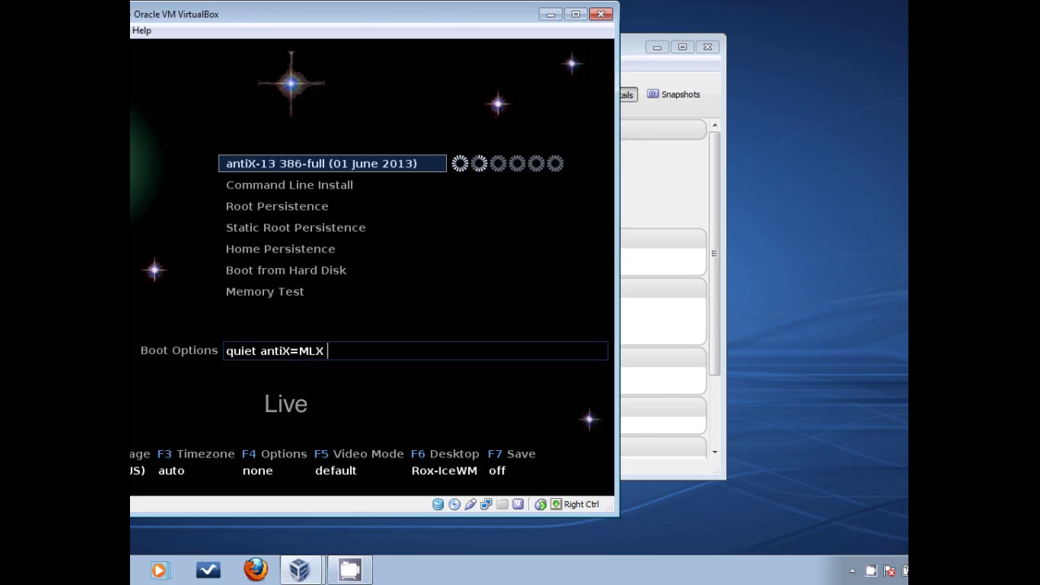
{"action": "key", "text": "Control_R+f"}
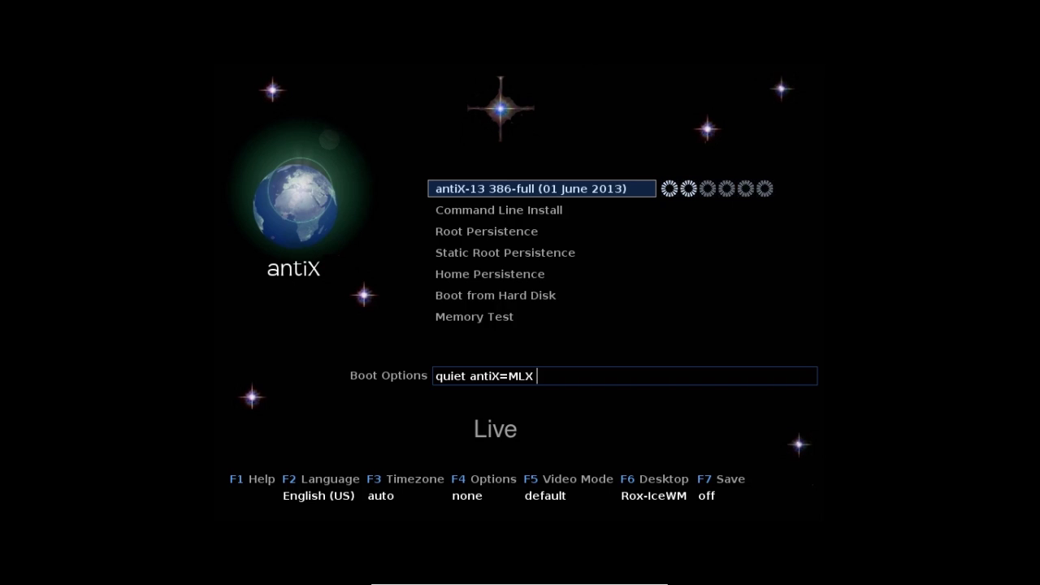
{"action": "key", "text": "Down"}
{"action": "key", "text": "Down"}
{"action": "key", "text": "Down"}
{"action": "key", "text": "Down"}
{"action": "key", "text": "Down"}
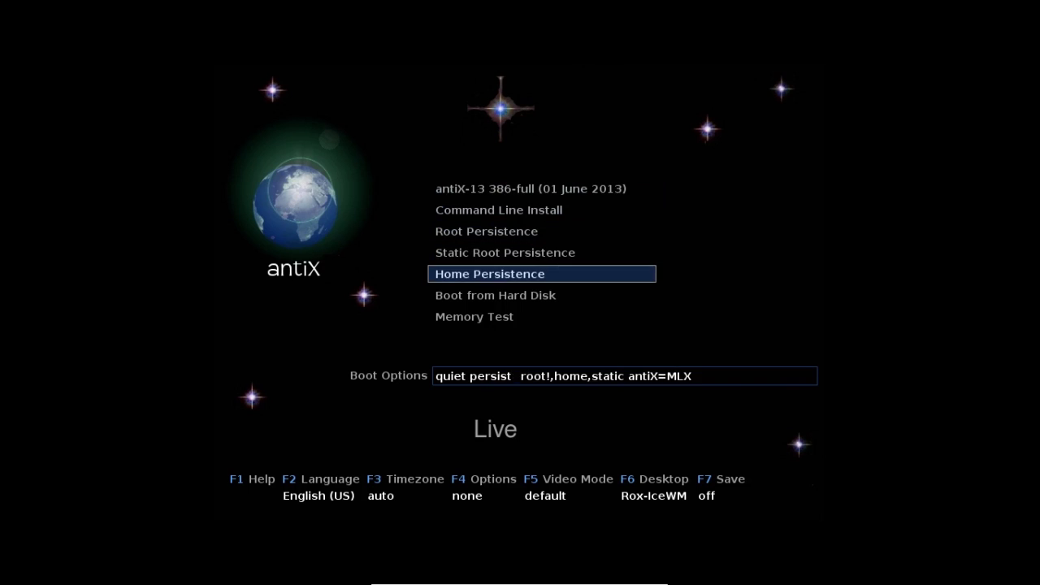
{"action": "key", "text": "Up"}
{"action": "key", "text": "Up"}
{"action": "key", "text": "Up"}
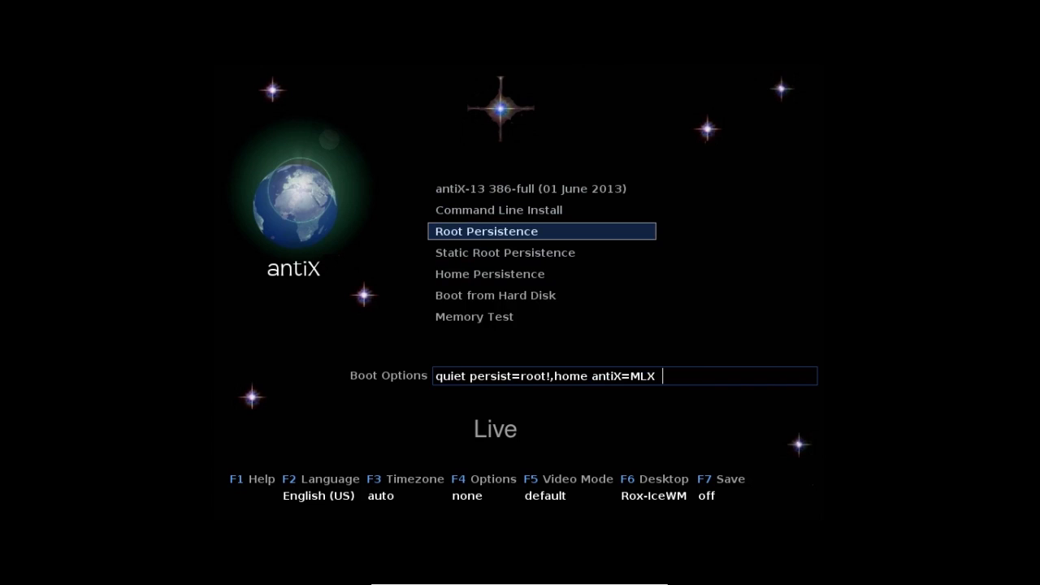
{"action": "key", "text": "Up"}
{"action": "key", "text": "Up"}
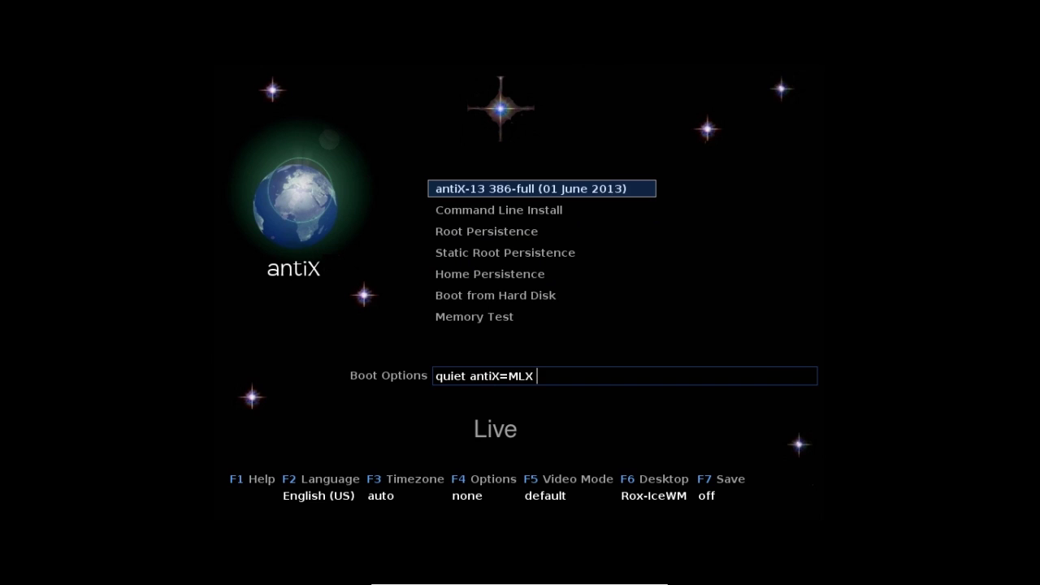
{"action": "key", "text": "Return"}
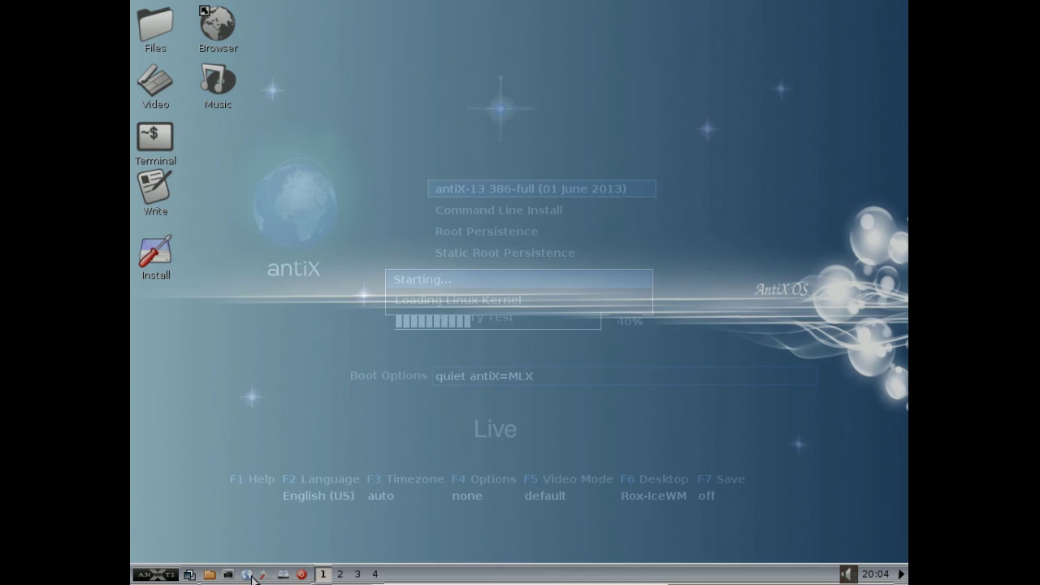
- Start Set up live persistence from the Control Center's Live tab, entering the root password
{"action": "left_click", "coordinate": [229, 574]}
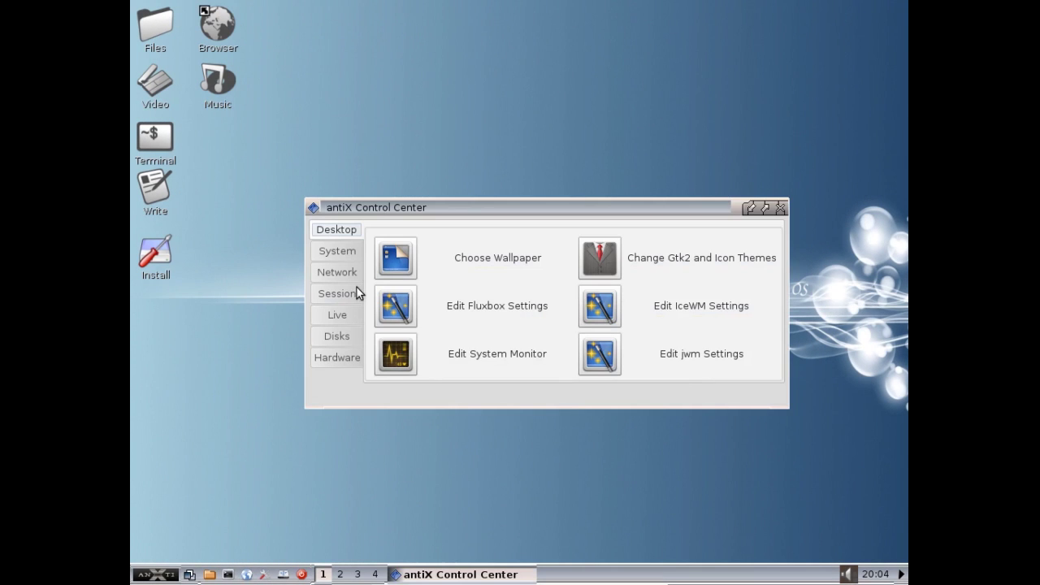
{"action": "left_click", "coordinate": [341, 319]}
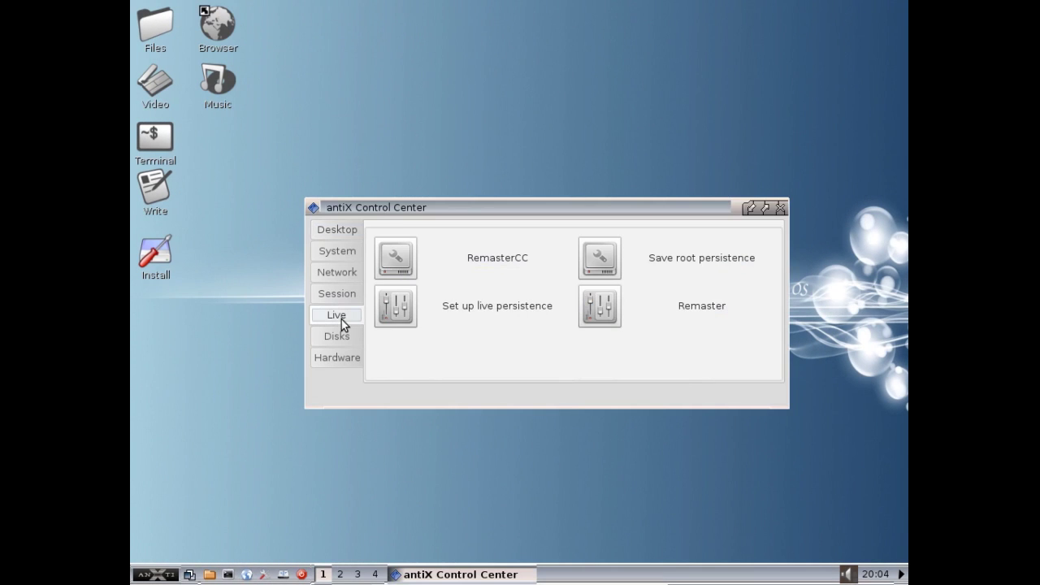
{"action": "left_click", "coordinate": [407, 305]}
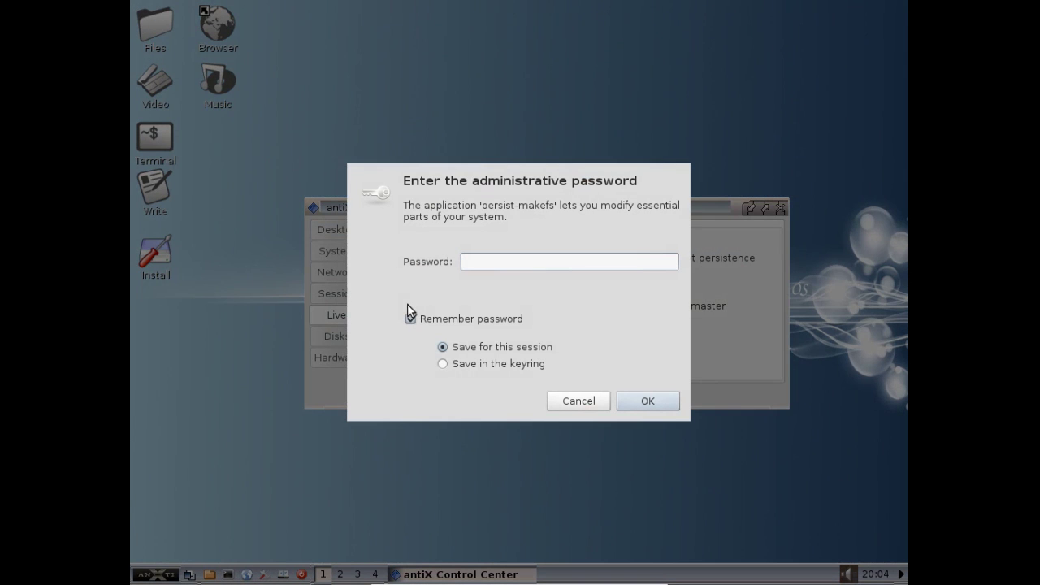
{"action": "type", "text": "root"}
{"action": "key", "text": "Return"}
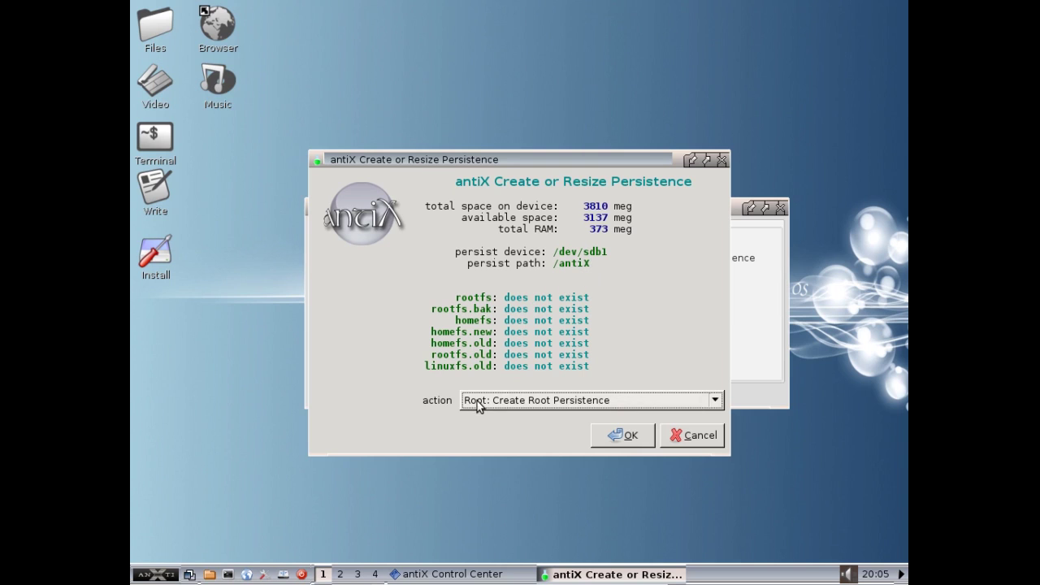
- Choose Create Root Persistence with a 256 Meg size and ext2 file system type
{"action": "left_click", "coordinate": [633, 404]}
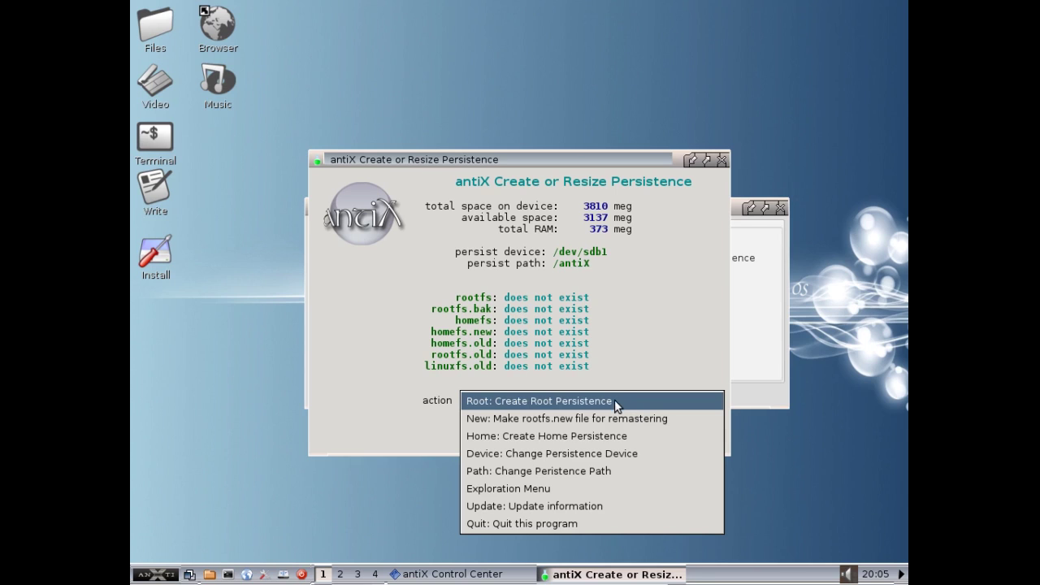
{"action": "left_click", "coordinate": [613, 402]}
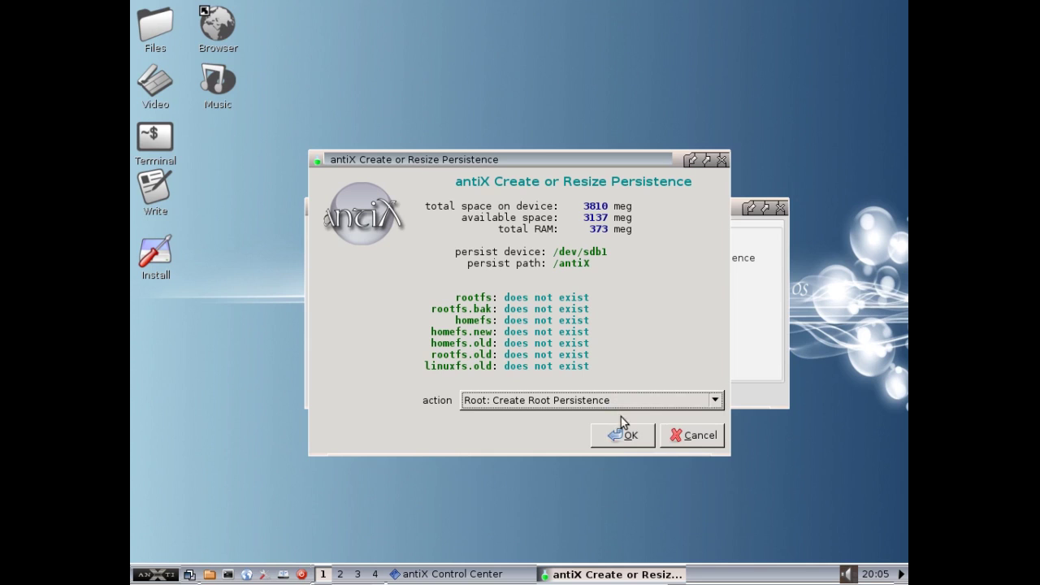
{"action": "left_click", "coordinate": [624, 436]}
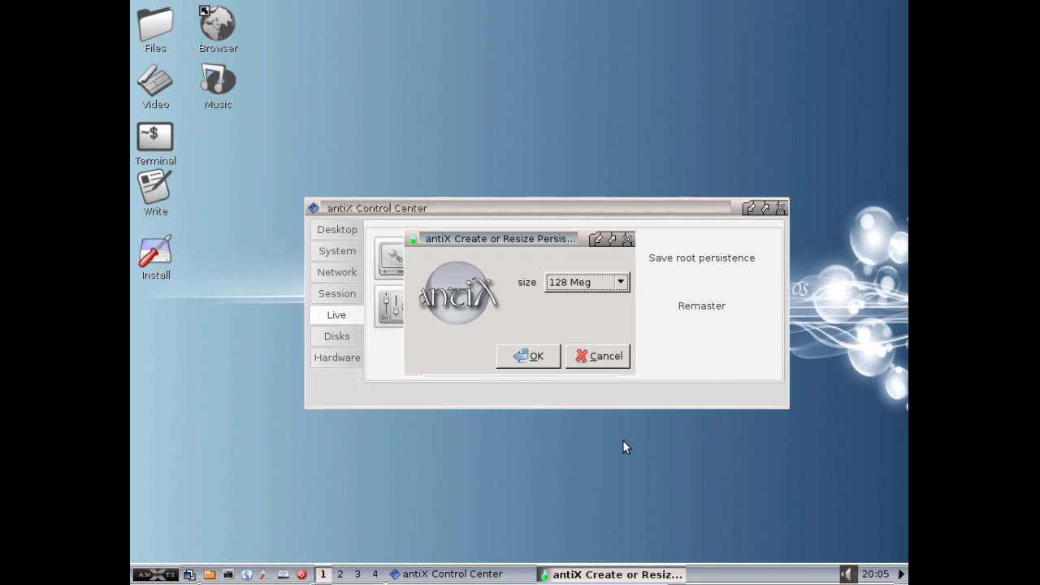
{"action": "left_click", "coordinate": [619, 282]}
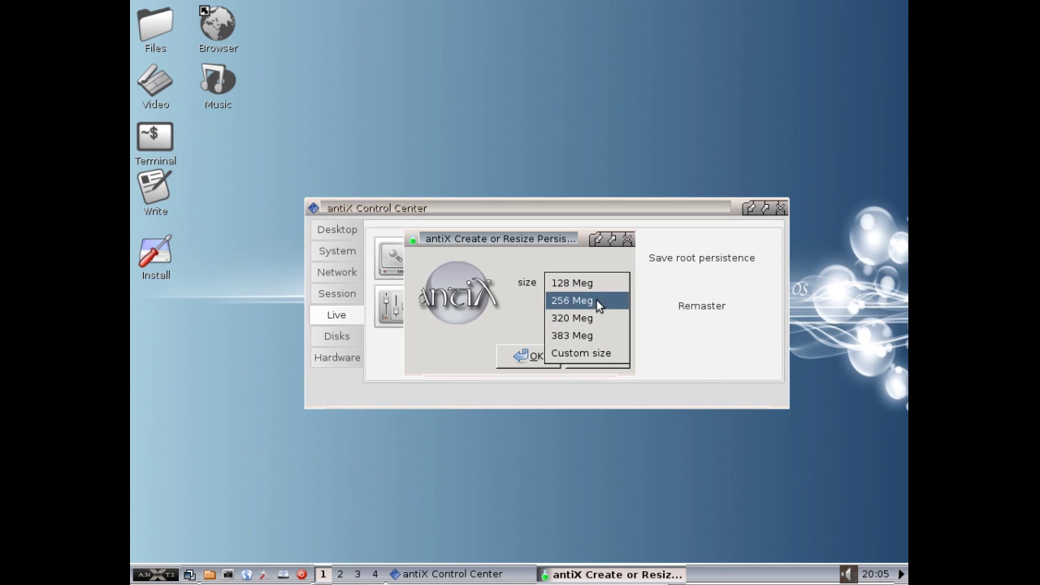
{"action": "left_click", "coordinate": [596, 299]}
{"action": "left_click", "coordinate": [532, 360]}
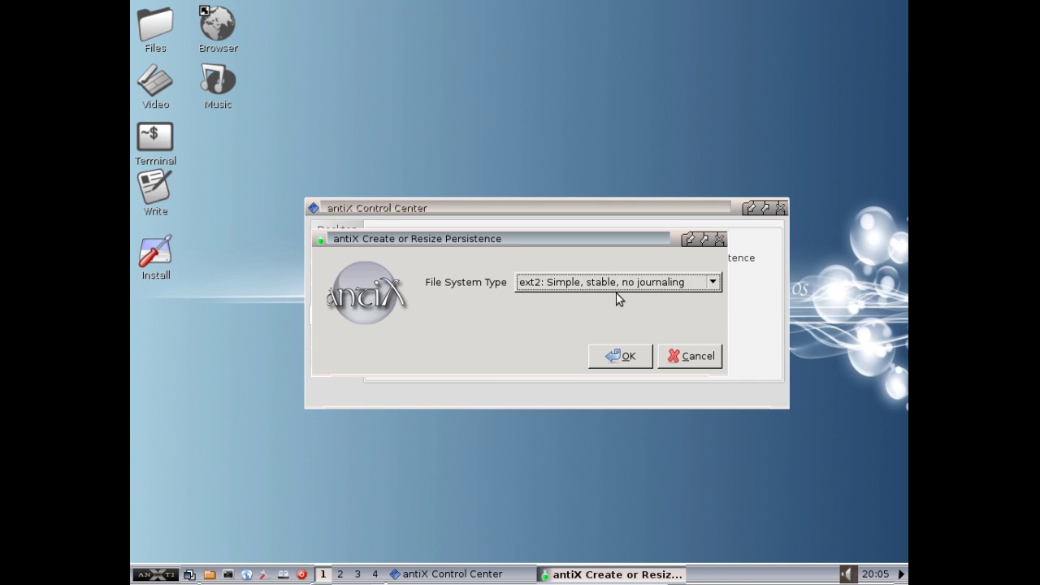
{"action": "left_click", "coordinate": [611, 283]}
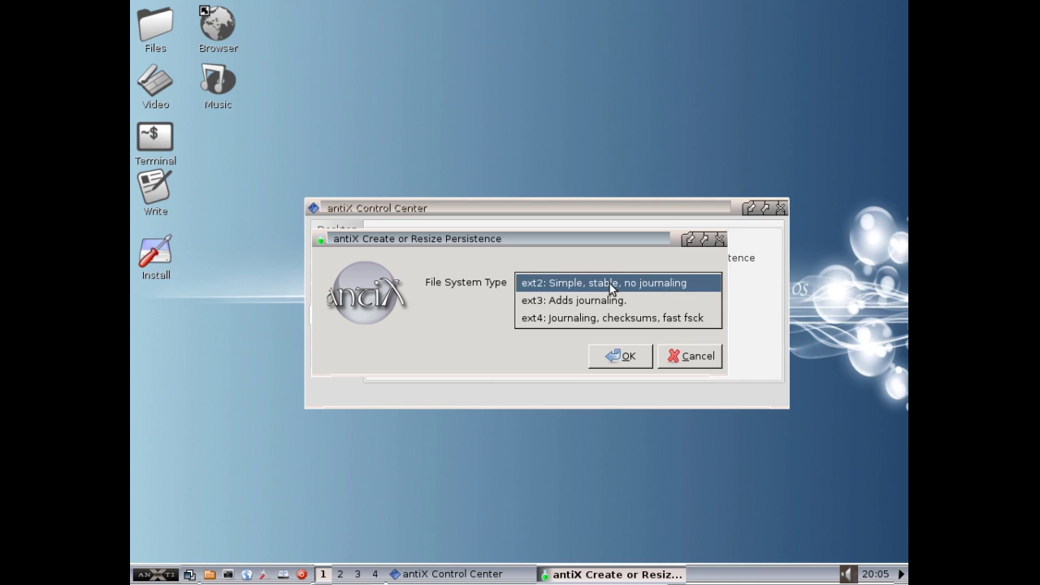
{"action": "left_click", "coordinate": [600, 285]}
{"action": "left_click", "coordinate": [620, 357]}
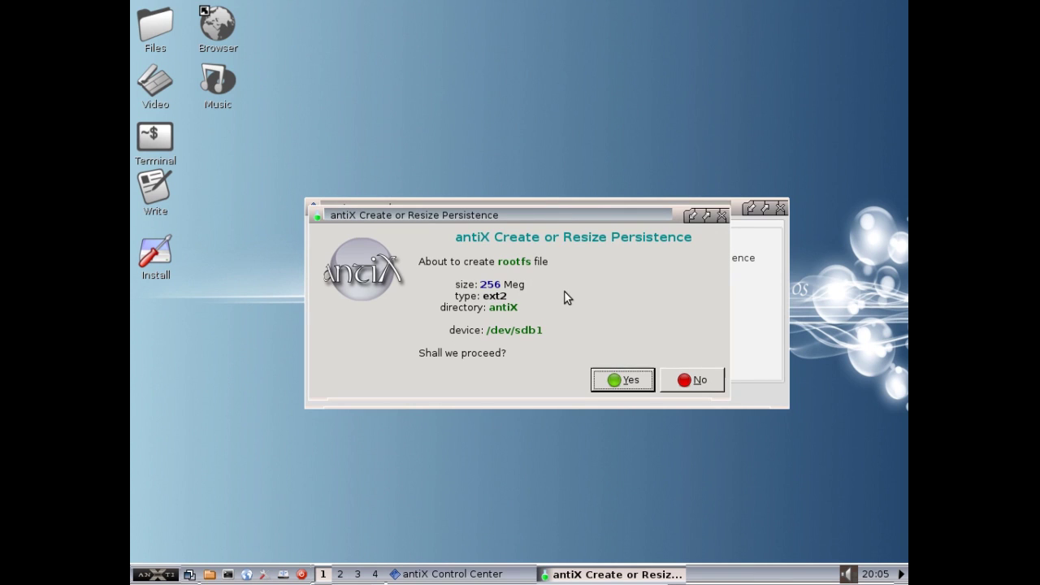
- Confirm creating the 256 Meg ext2 rootfs and take the VM out of full screen
{"action": "left_click", "coordinate": [613, 379]}
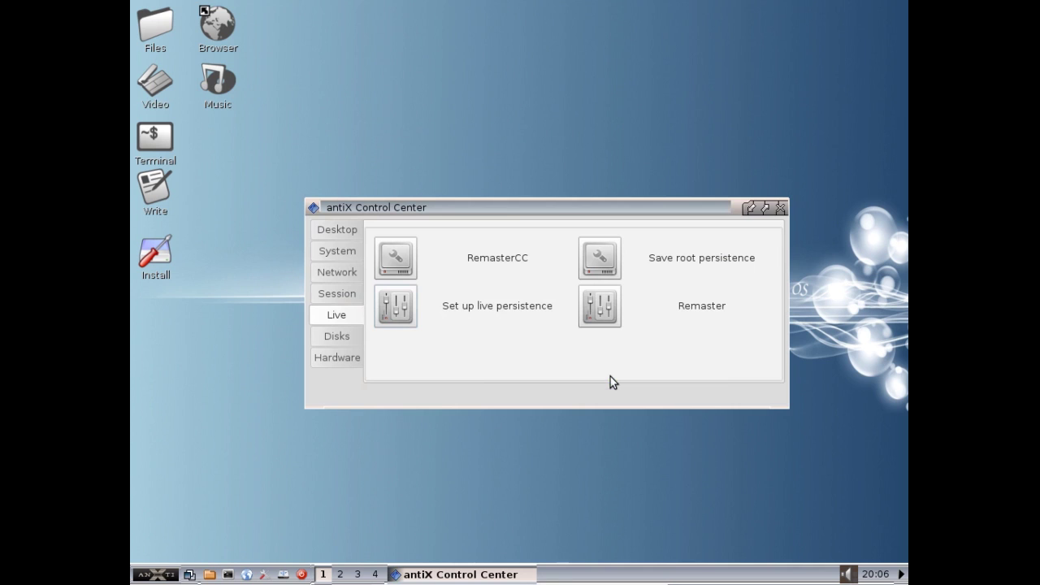
{"action": "key", "text": "Control_R+f"}
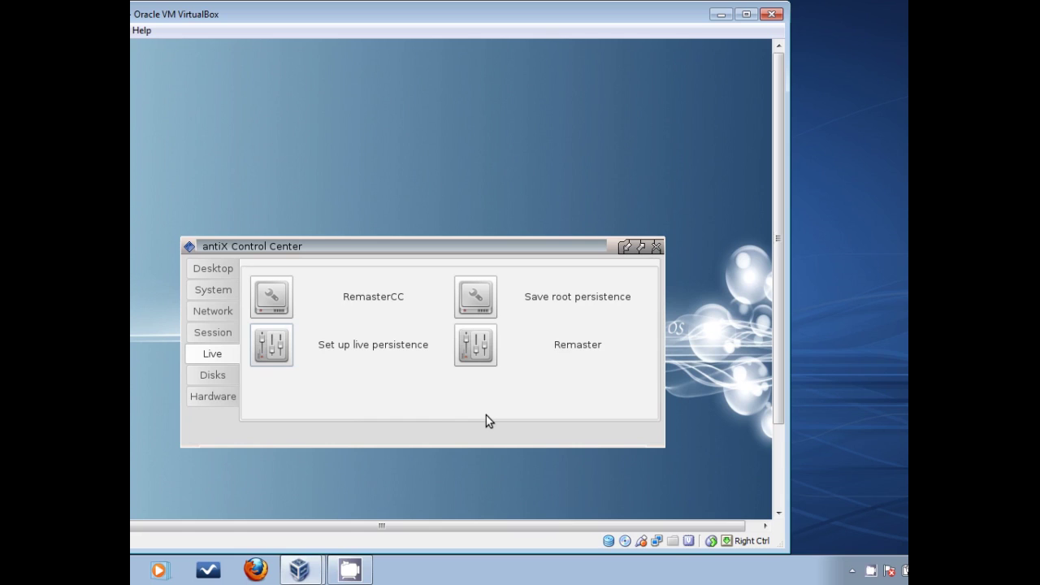
{"action": "right_click", "coordinate": [888, 569]}
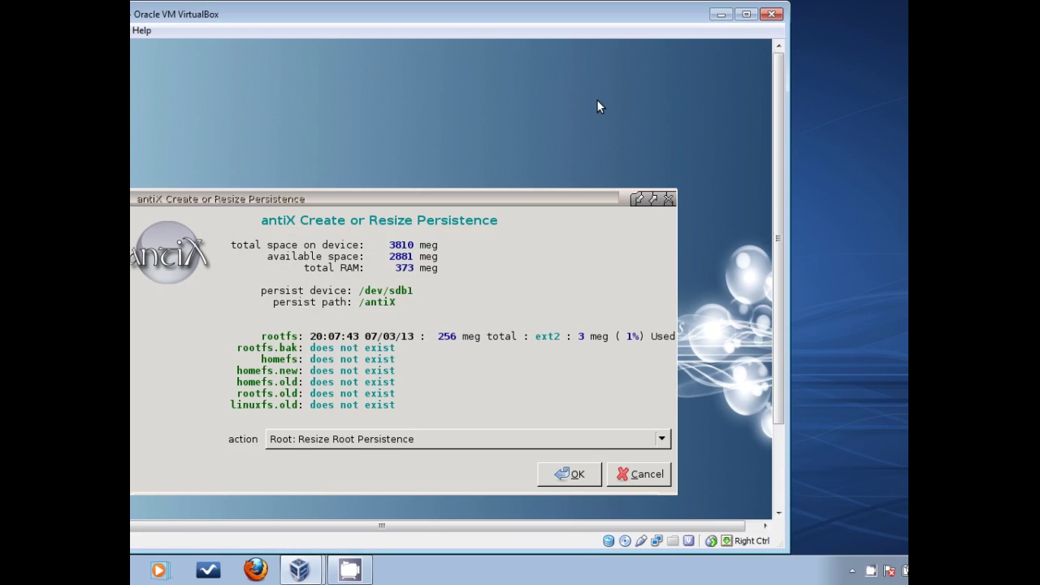
- Restore full screen, cancel the Resize Root Persistence size dialog, and confirm quitting
{"action": "key", "text": "ctrl+f"}
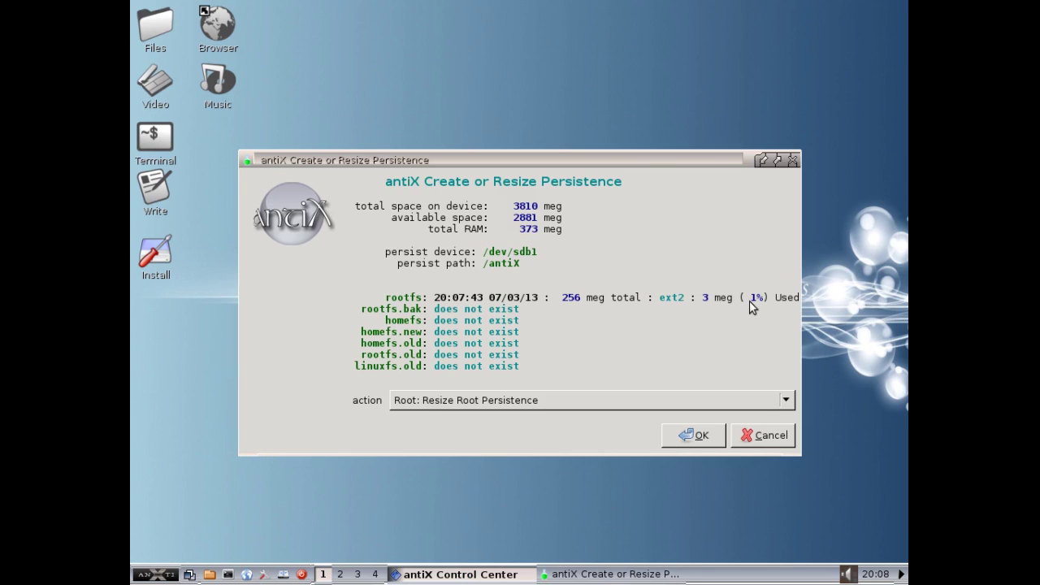
{"action": "left_click", "coordinate": [481, 401]}
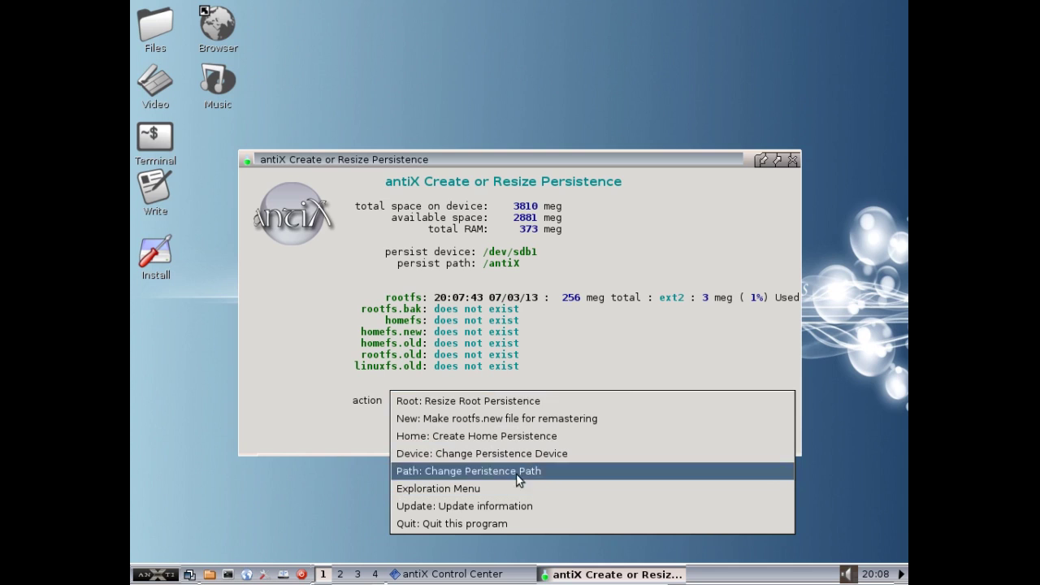
{"action": "left_click", "coordinate": [553, 360]}
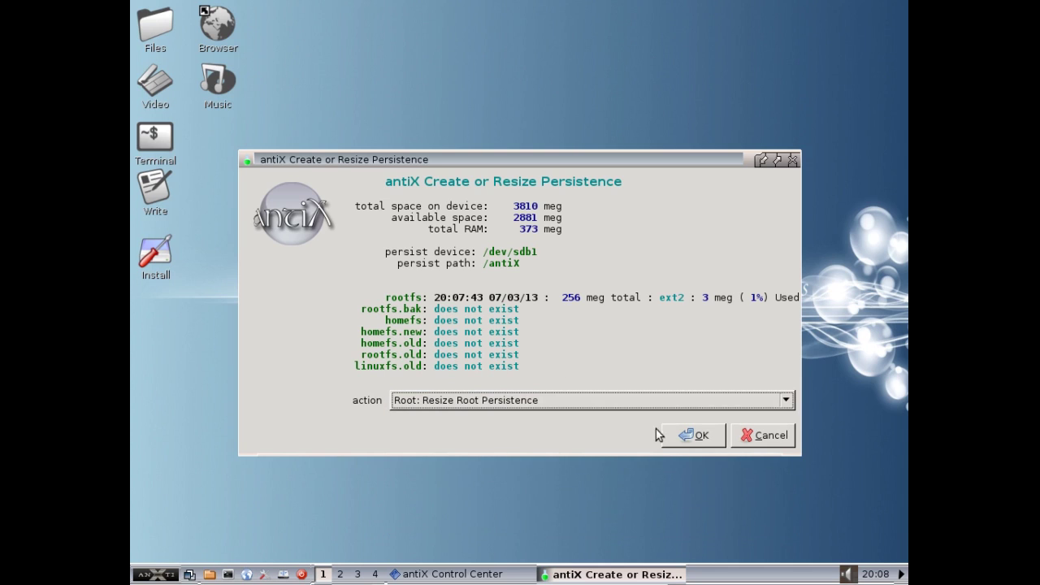
{"action": "left_click", "coordinate": [682, 444]}
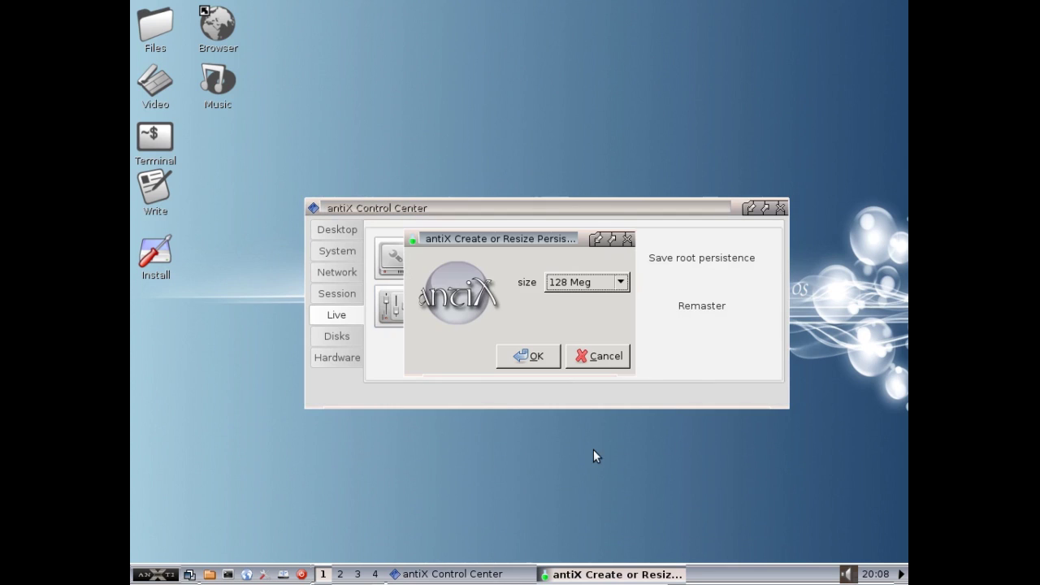
{"action": "left_click", "coordinate": [591, 358]}
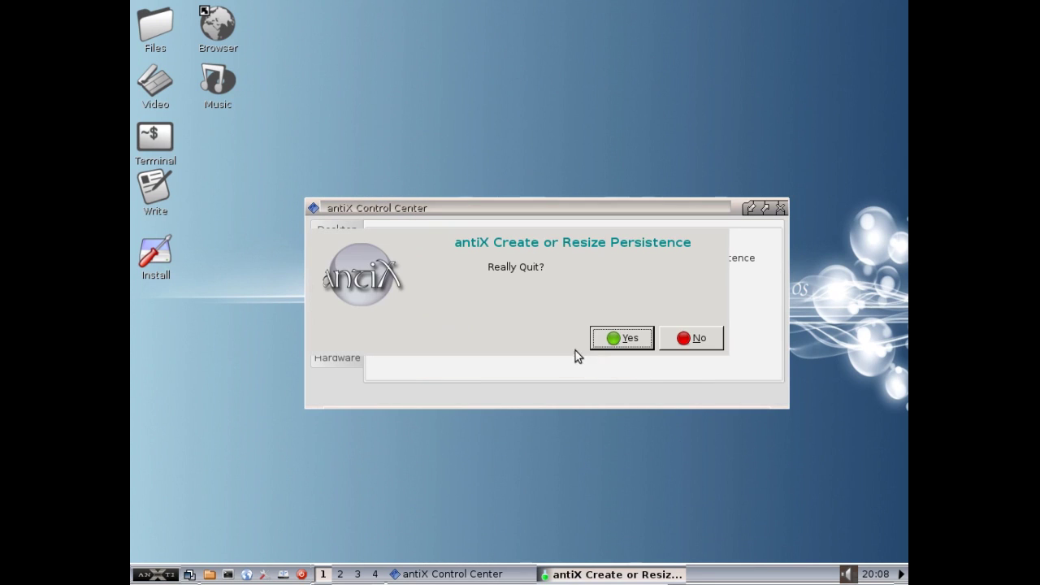
{"action": "left_click", "coordinate": [630, 340]}
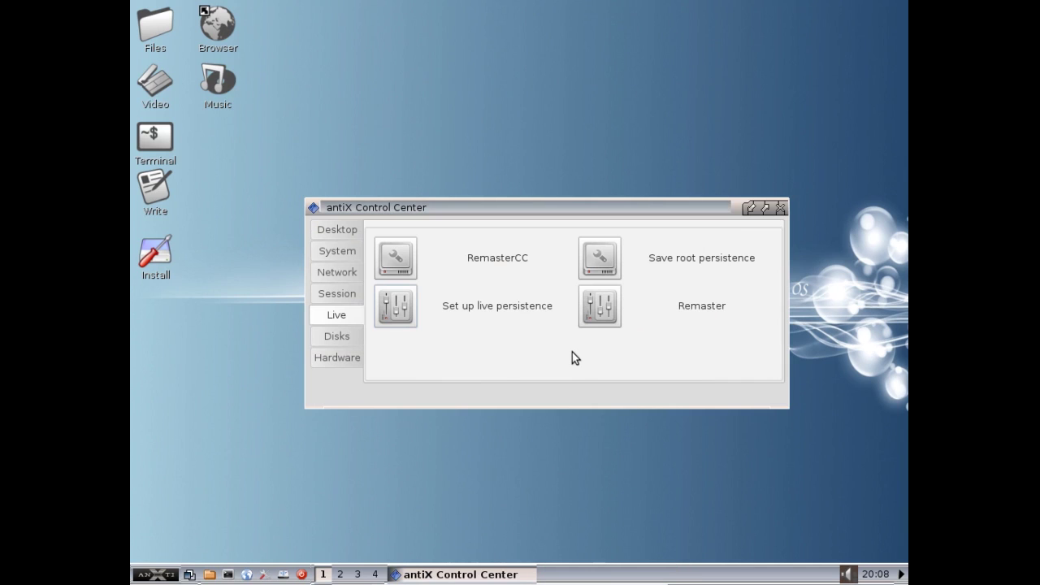
- Close antiX Control Center and reboot through the start menu's Logout option
{"action": "left_click", "coordinate": [780, 208]}
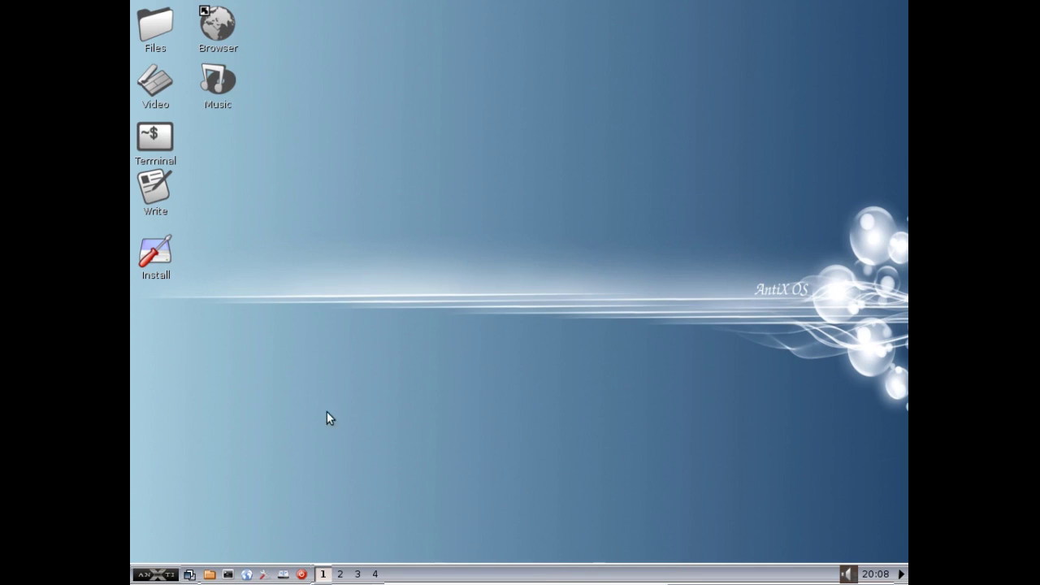
{"action": "left_click", "coordinate": [171, 575]}
{"action": "mouse_move", "coordinate": [211, 554]}
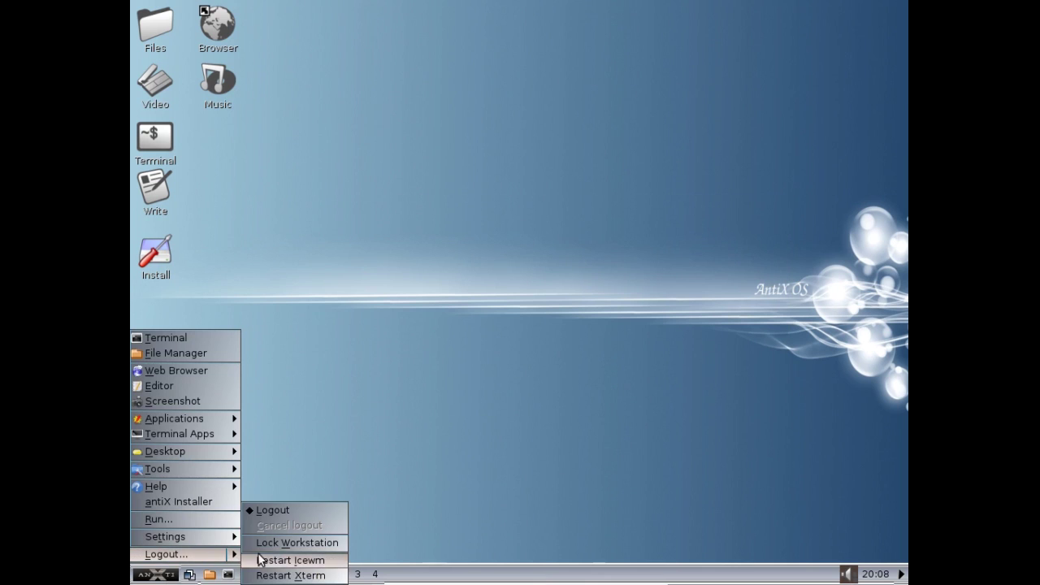
{"action": "left_click", "coordinate": [288, 510]}
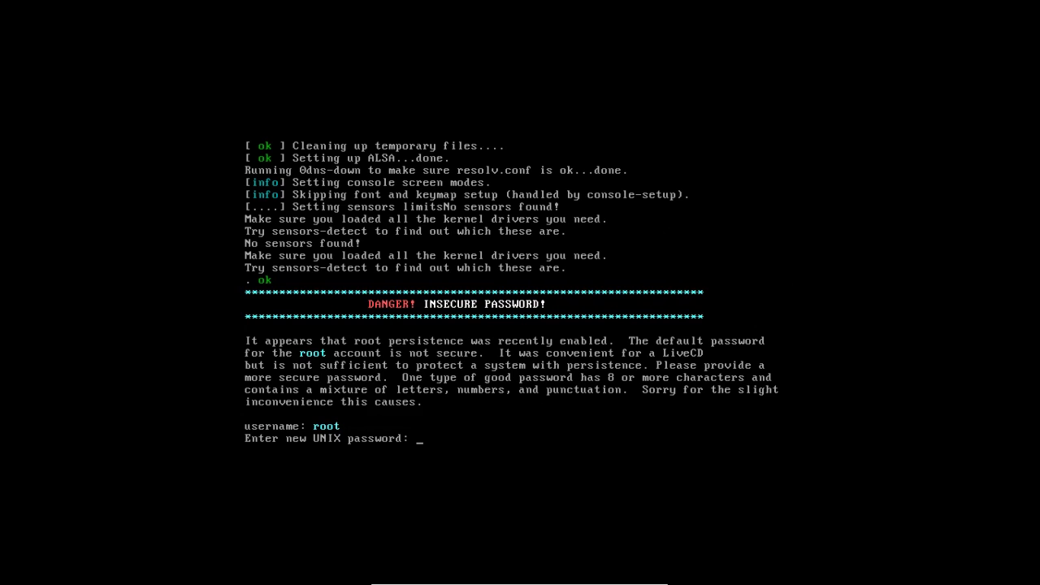
- Enter and confirm a new password for root, then for the demo user account
{"action": "key", "text": "Return"}
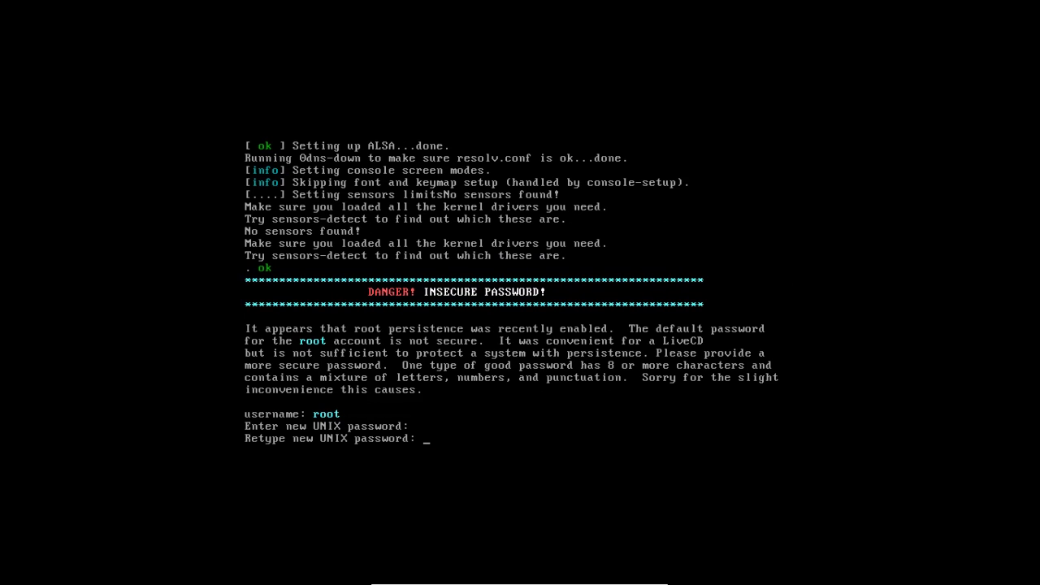
{"action": "key", "text": "Return"}
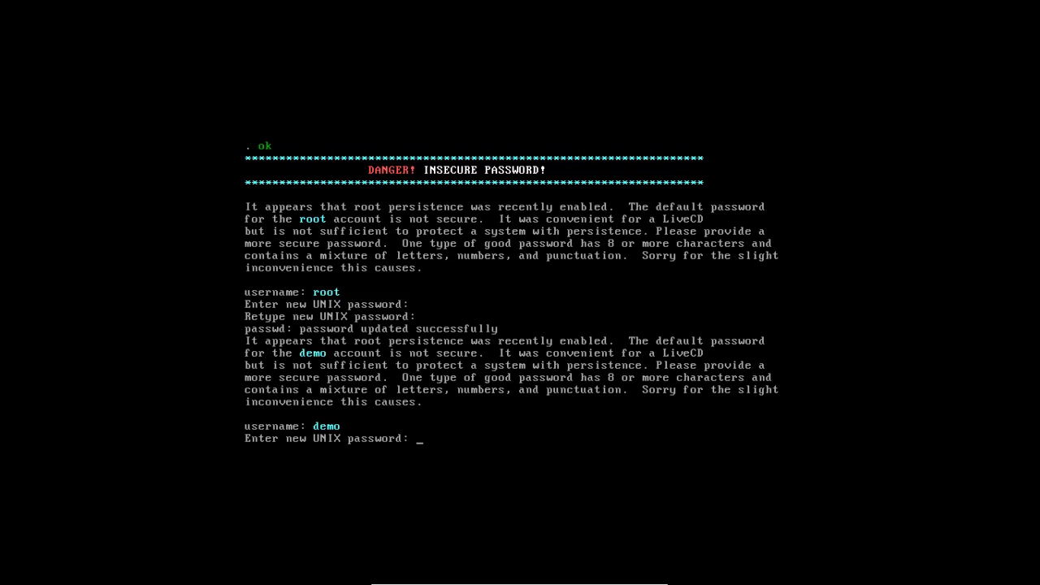
{"action": "key", "text": "Return"}
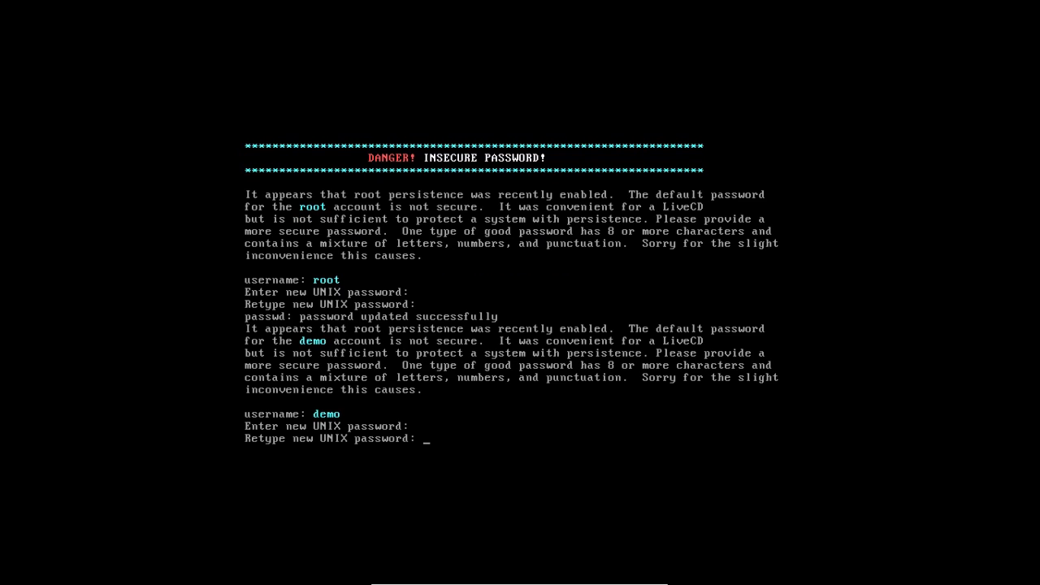
{"action": "key", "text": "Return"}
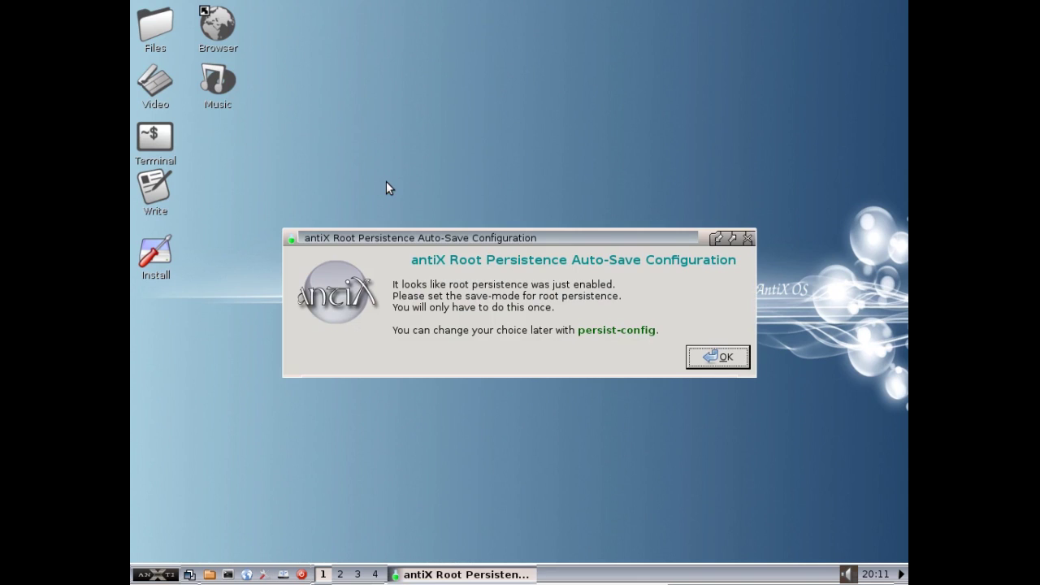
- Choose Automatic as the root persistence save mode and accept the confirmation
{"action": "left_click", "coordinate": [727, 358]}
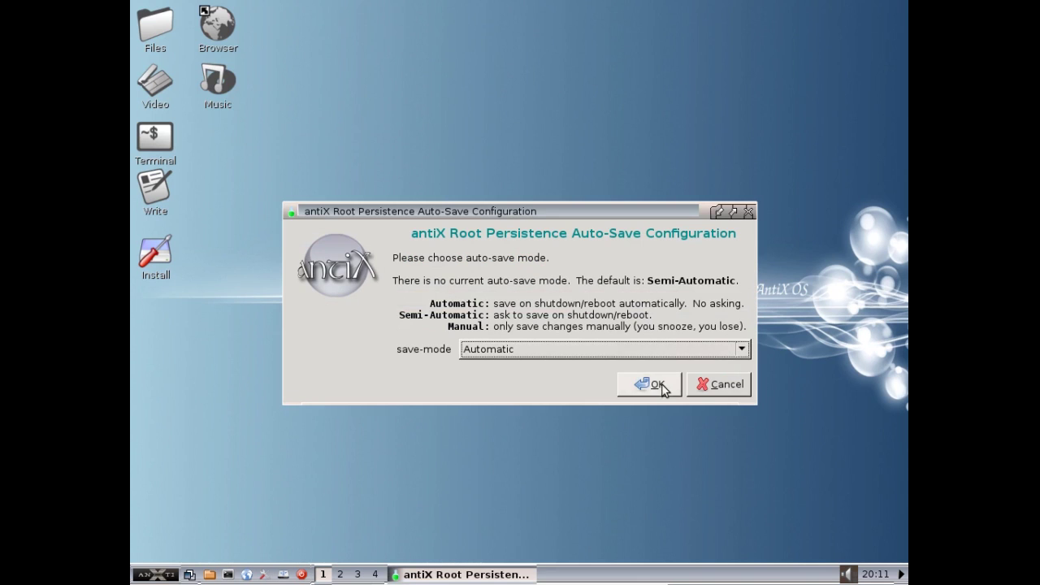
{"action": "left_click", "coordinate": [659, 388]}
{"action": "left_click", "coordinate": [731, 355]}
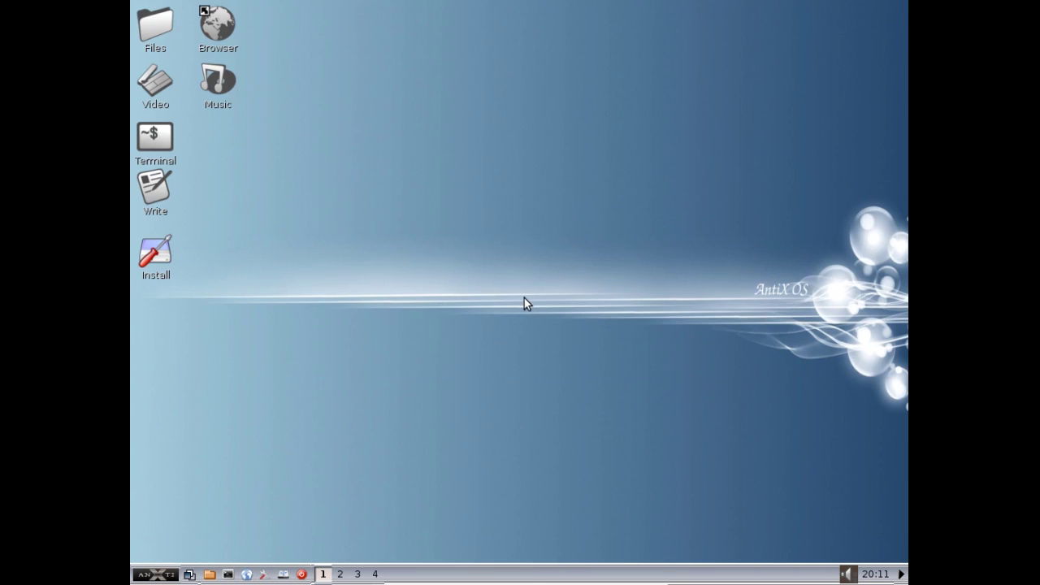